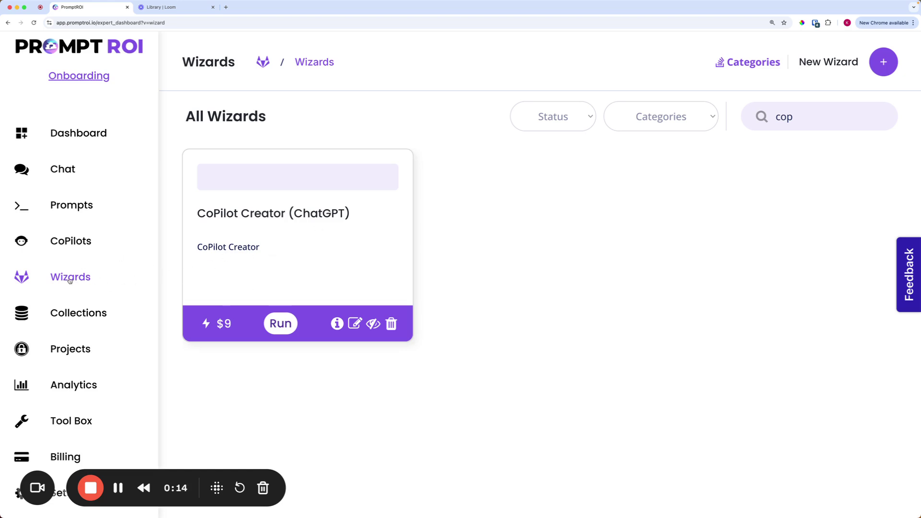
Look through the prompt sequence inside the CoPilot Creator (ChatGPT) wizard and return to the wizard list.
scroll(96, 139, "up", 1)
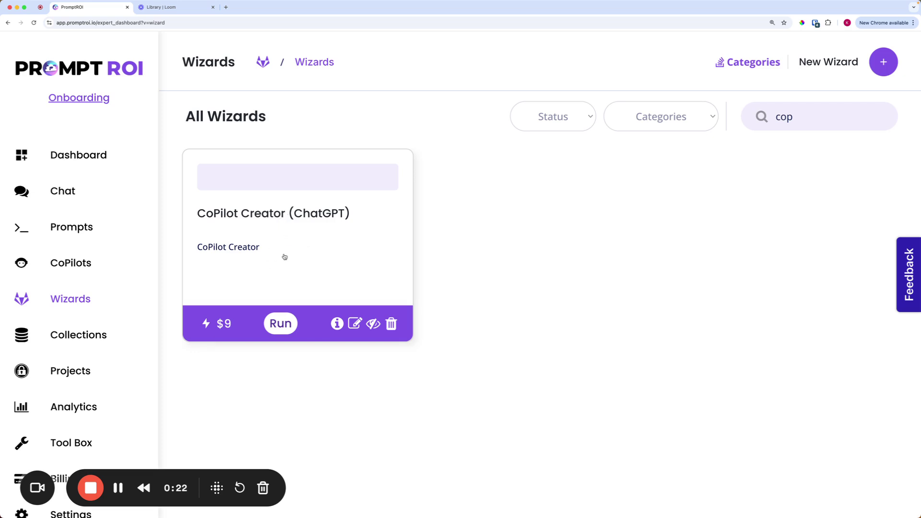
left_click(281, 235)
scroll(280, 235, "down", 3)
scroll(281, 235, "down", 2)
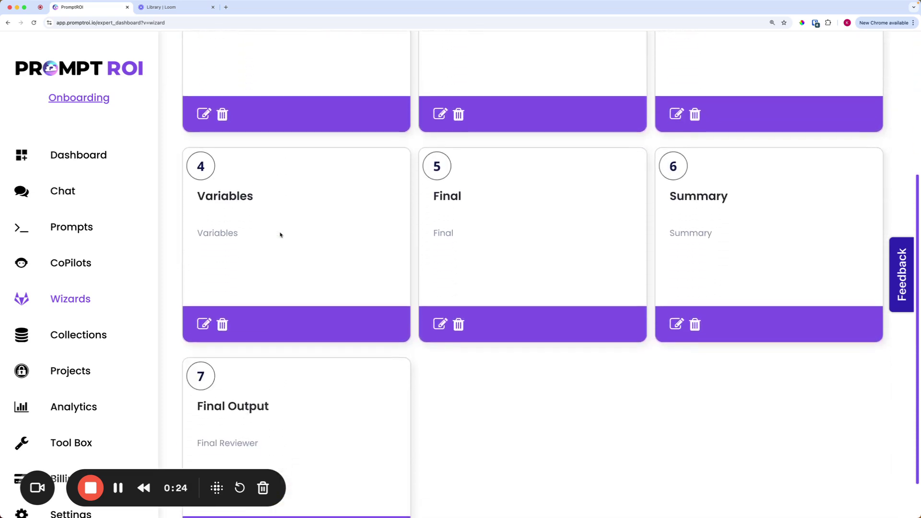
scroll(281, 235, "up", 6)
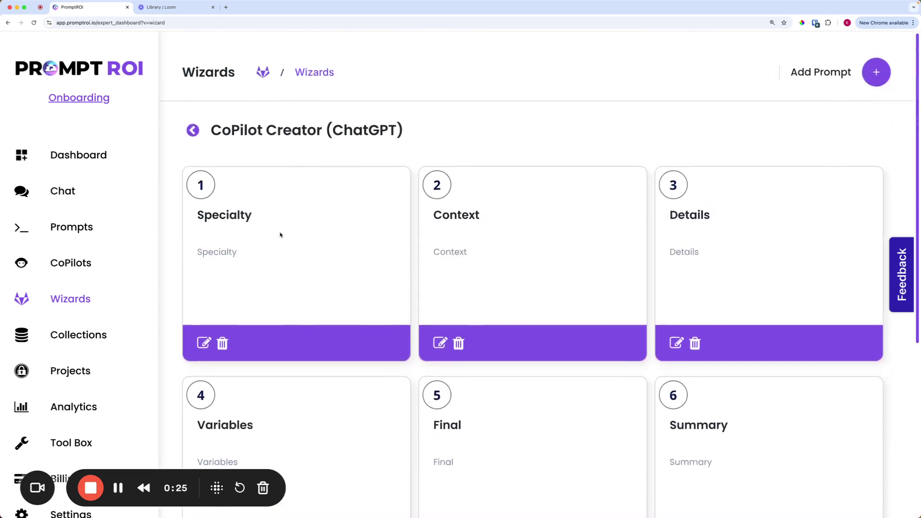
left_click(193, 120)
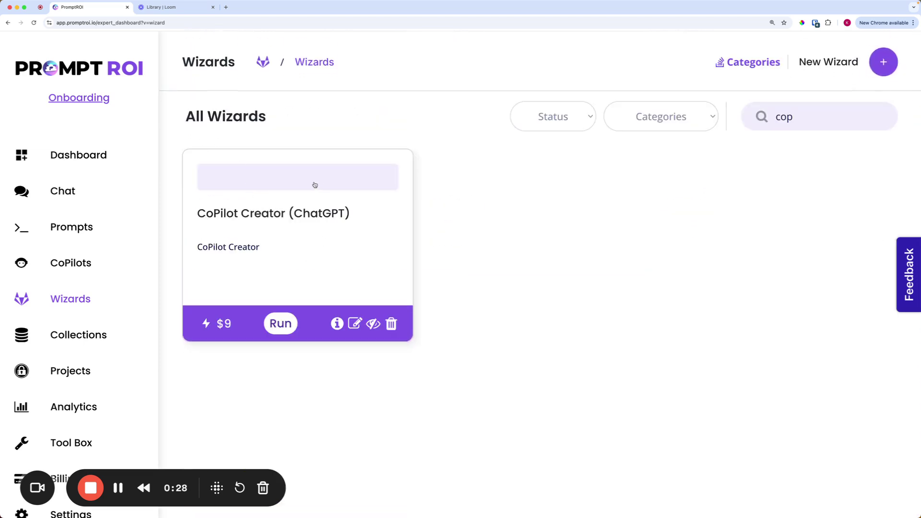
Check the CoPilot Creator (ChatGPT) wizard's GPT spending and average run time, and close the information.
left_click(338, 323)
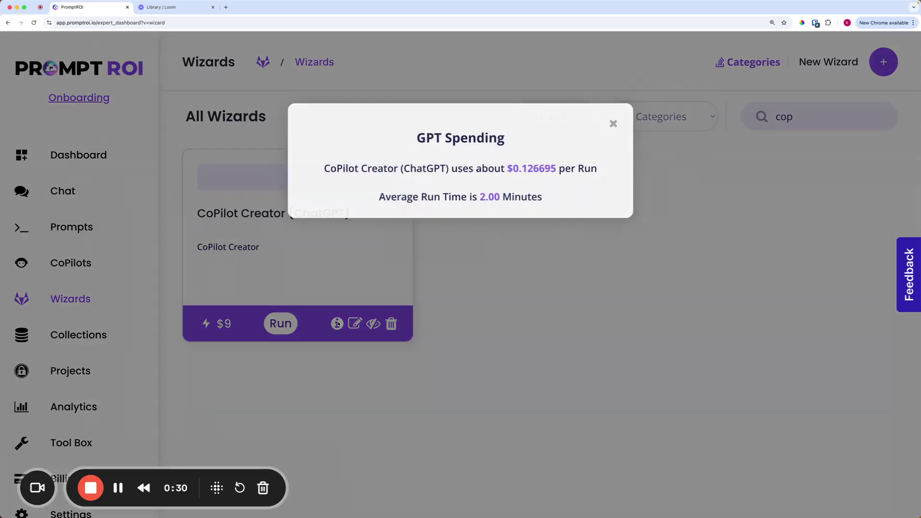
left_click_drag(477, 195, 607, 153)
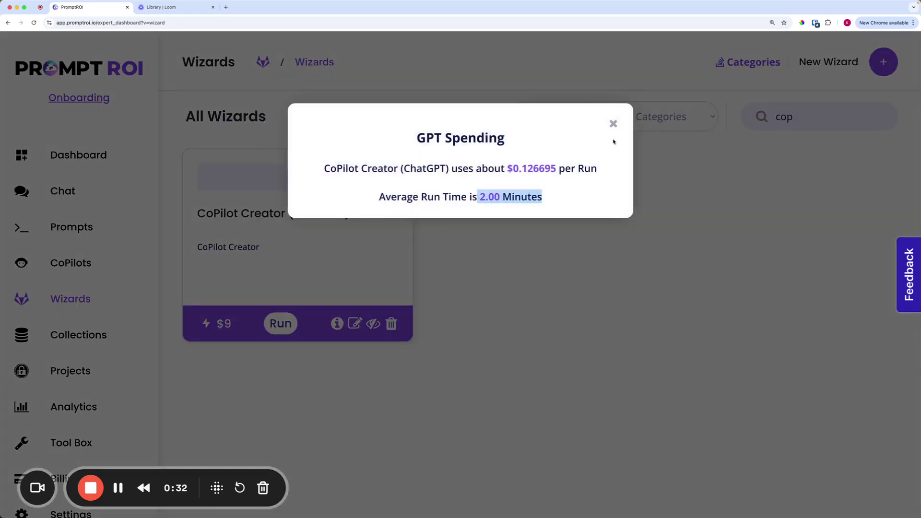
left_click(613, 123)
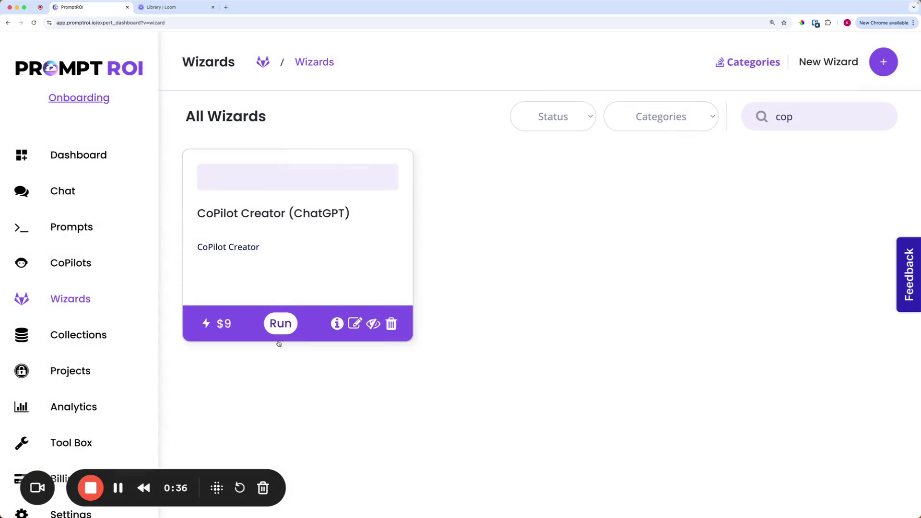
Open the wizard's run form and enter specialization "outlining and writing ebooks including giving them titles and the front and back matter as well as full chapters.".
left_click(282, 325)
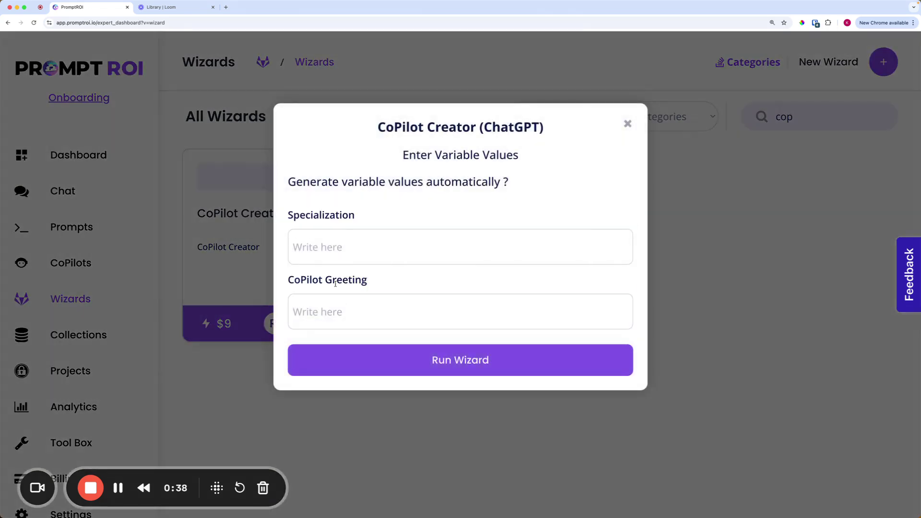
left_click_drag(290, 216, 376, 216)
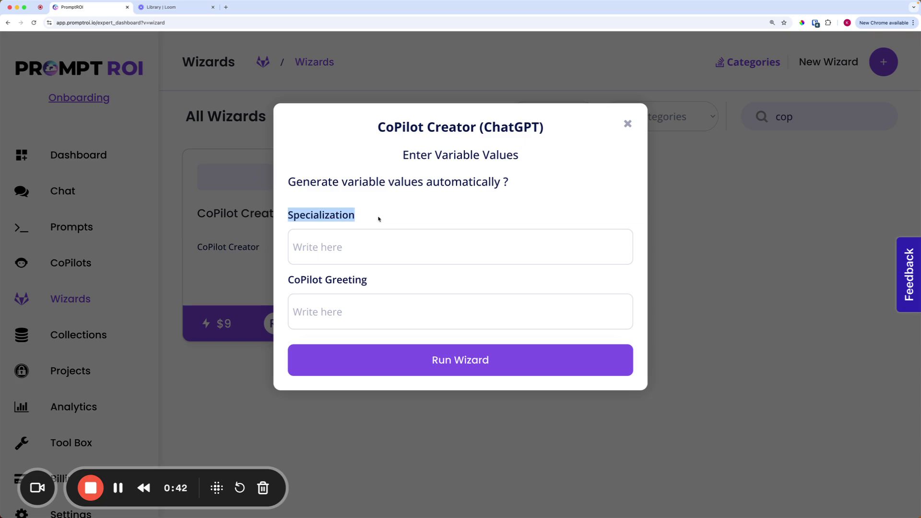
left_click(329, 305)
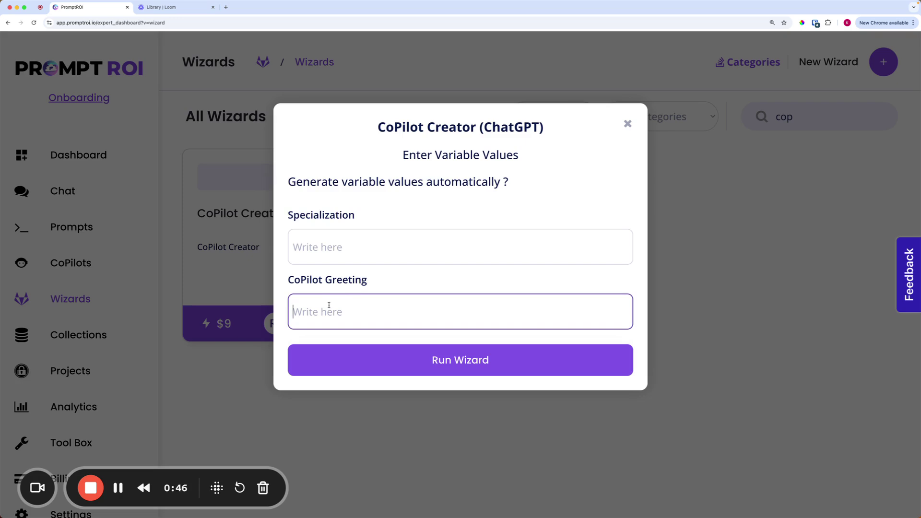
left_click(335, 263)
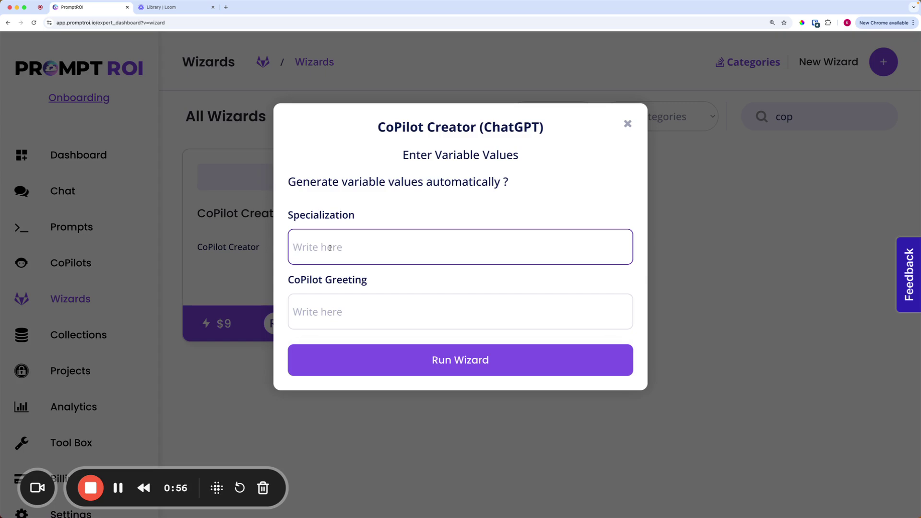
type("outlining and writing ebooks")
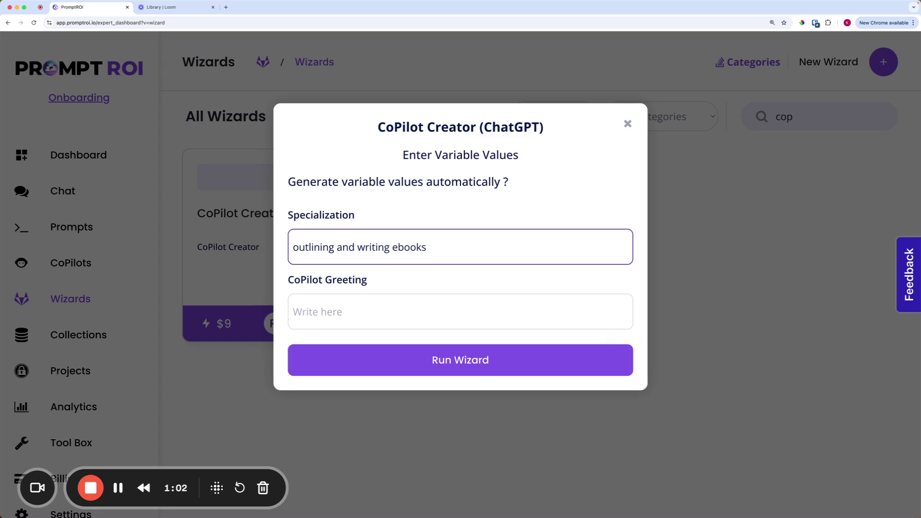
type(" including giving them title s and the fo")
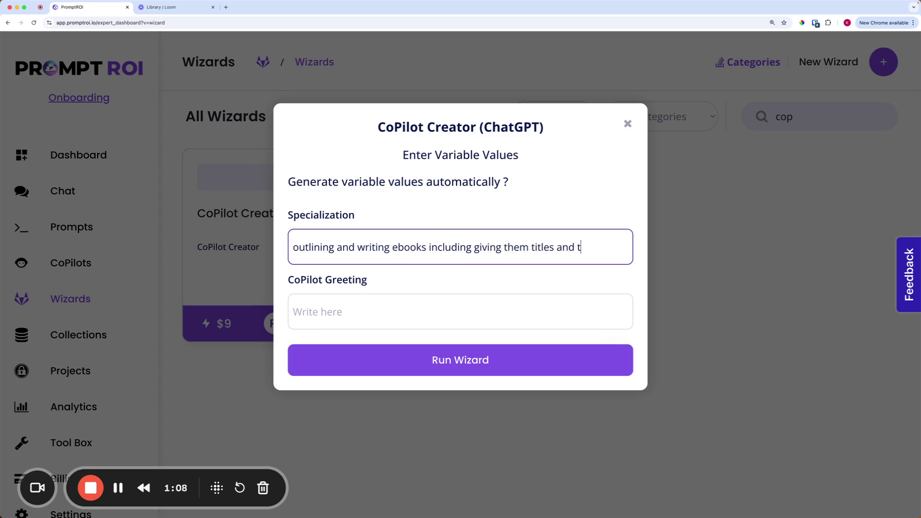
key("BackSpace")
type("ront and b")
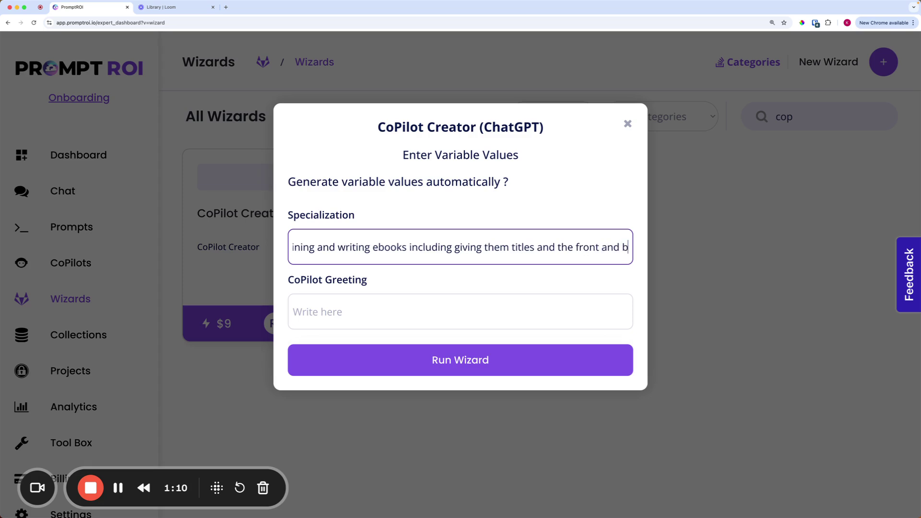
type("ack matter as well as full chapters. Eve")
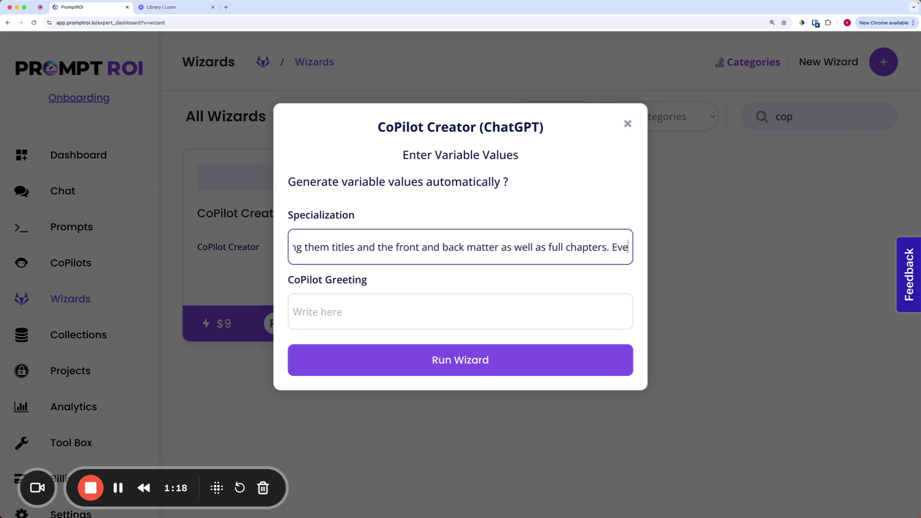
Extend the specialization with "everything ebook writing specifically to help the end user write an ebook on a chosen topic fast".
type("v")
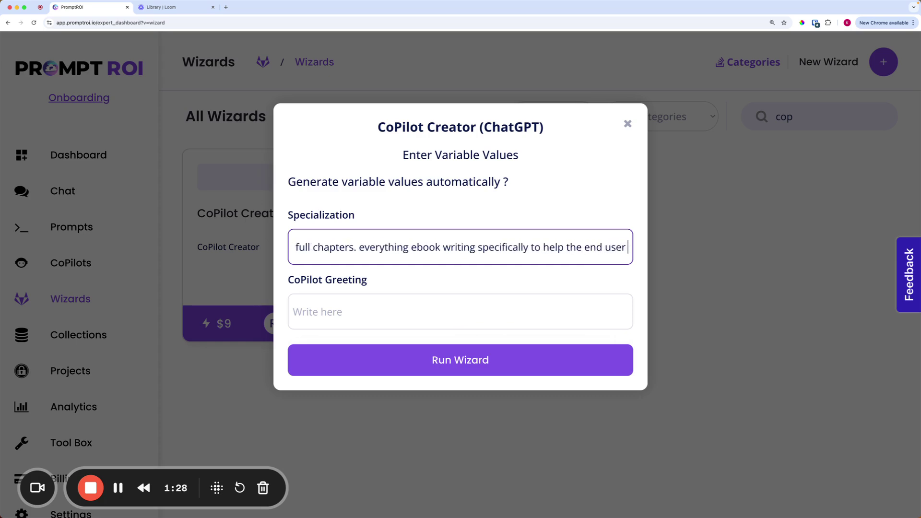
type("ook ")
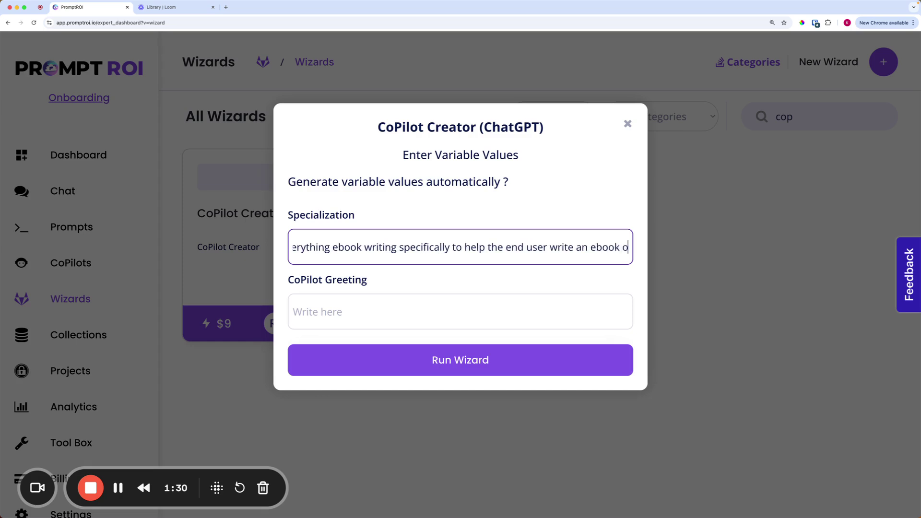
type("on a chosen topic fast")
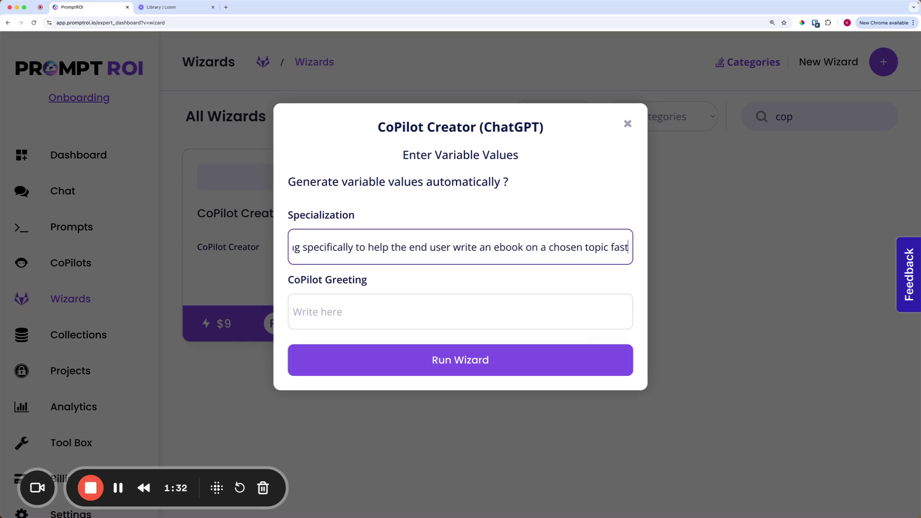
key("Tab")
Set the CoPilot greeting to "Hey Author! Let's write your ebook shall we. What topic do you have in mind?" and run the wizard.
left_click(327, 312)
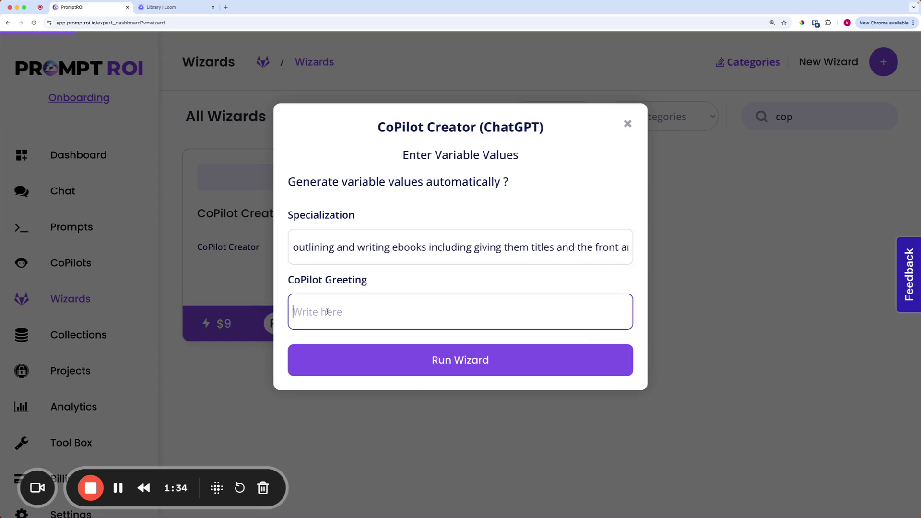
type("Hey Author! Let's write your ebo")
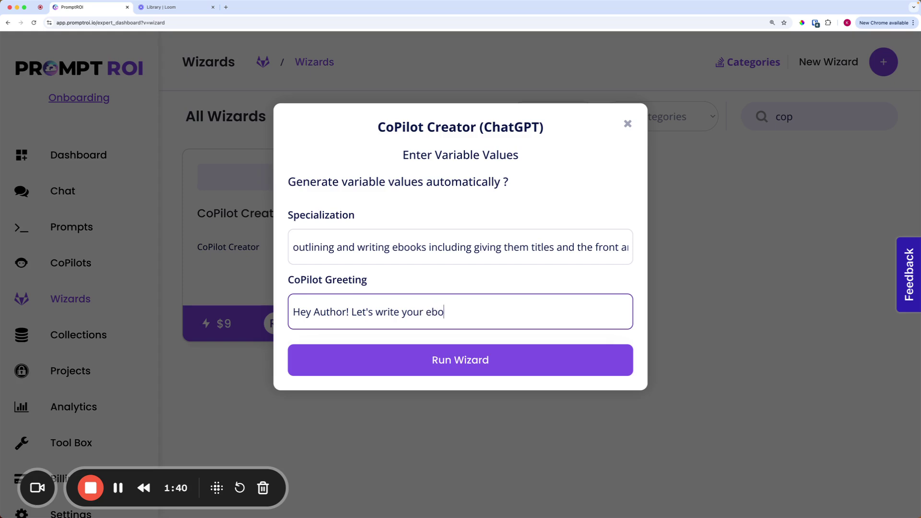
type("ok shall e")
key("BackSpace")
type("we? What topic do")
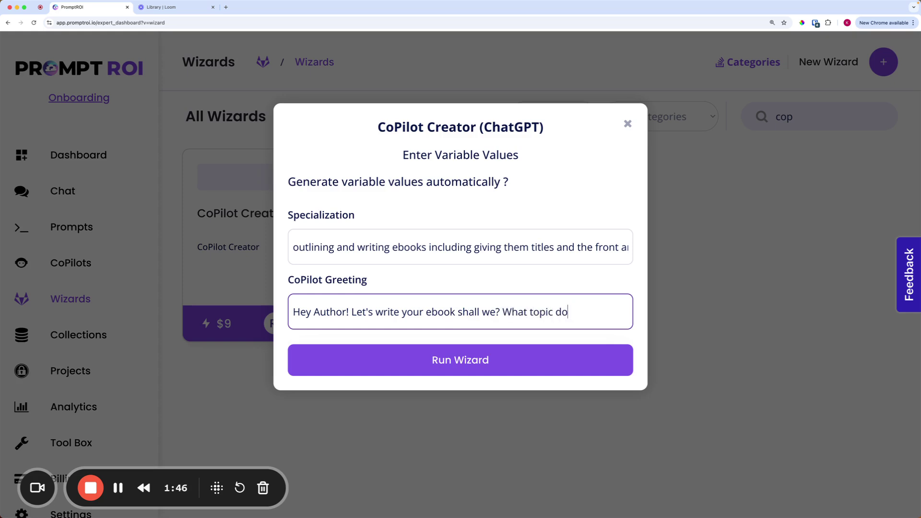
type(" you have in mind?")
left_click(457, 371)
left_click(500, 312)
key("BackSpace")
type(".")
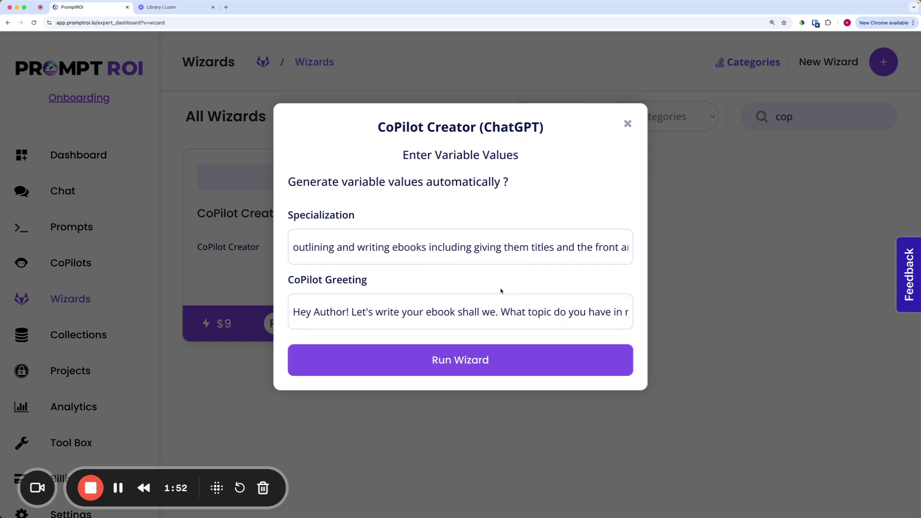
left_click(473, 361)
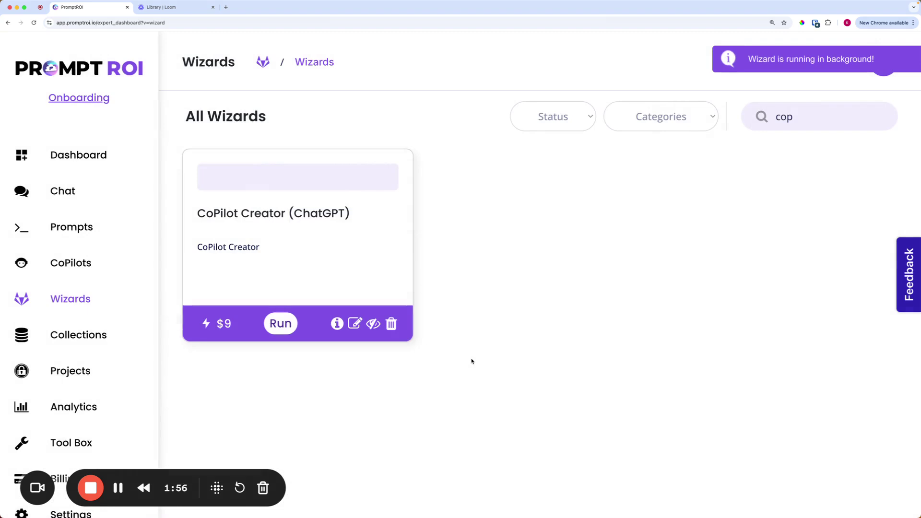
Review the numbered prompts that make up the CoPilot Creator (ChatGPT) wizard and go back to all wizards.
left_click(358, 267)
scroll(368, 292, "down", 5)
scroll(360, 283, "up", 5)
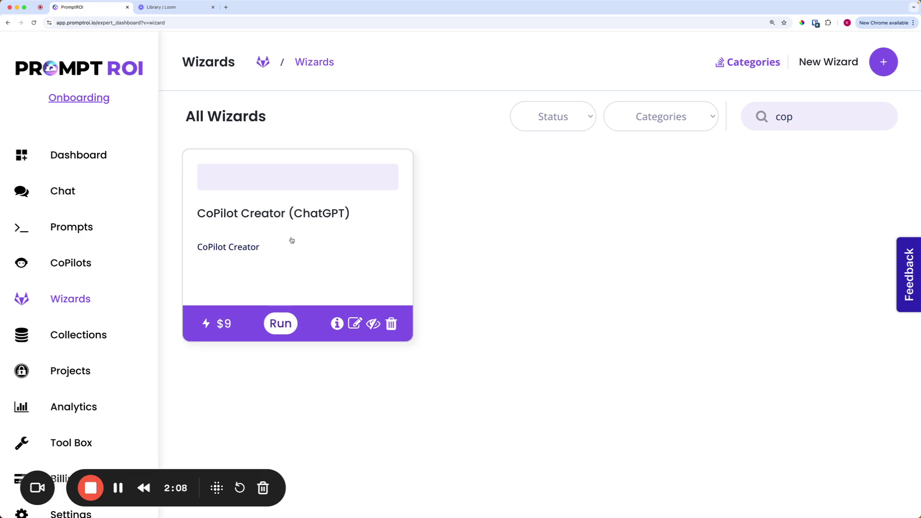
left_click(290, 232)
scroll(359, 283, "down", 3)
scroll(358, 284, "up", 3)
left_click(192, 122)
left_click(273, 244)
scroll(273, 245, "down", 3)
scroll(240, 216, "up", 3)
left_click(193, 121)
Open the results of the most recent CoPilot Creator (ChatGPT) run from the wizard run history in Analytics.
scroll(69, 358, "down", 3)
left_click(77, 303)
scroll(247, 315, "down", 5)
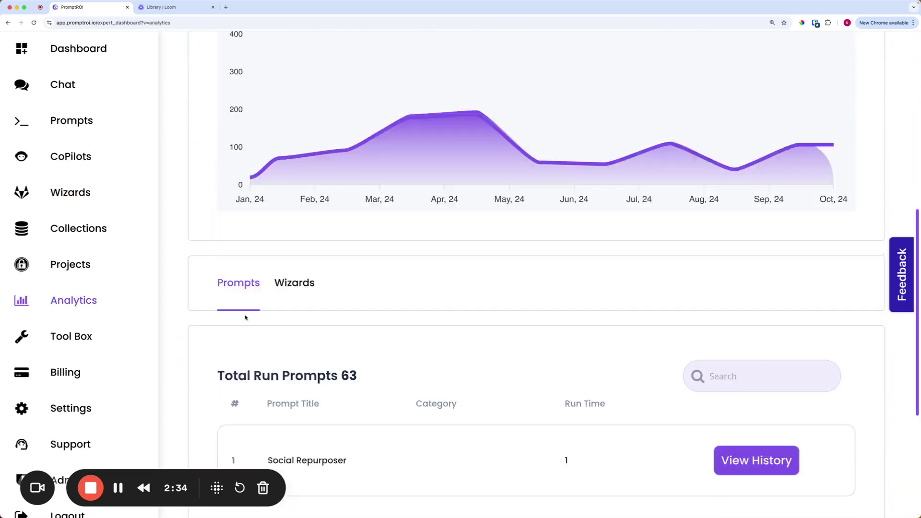
left_click(299, 264)
scroll(354, 346, "down", 6)
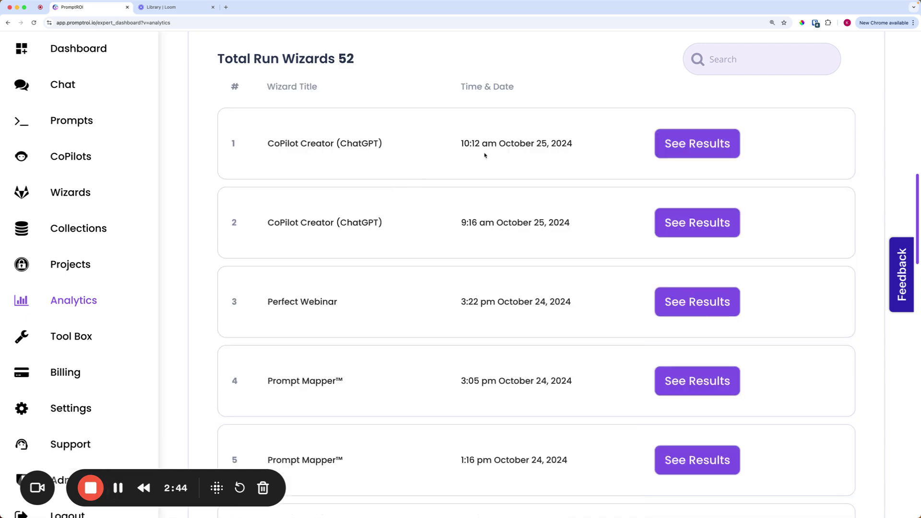
left_click(681, 146)
Read through the generated ebook-writing assistant instructions, from the quick start guide down to the custom greeting.
scroll(511, 248, "down", 3)
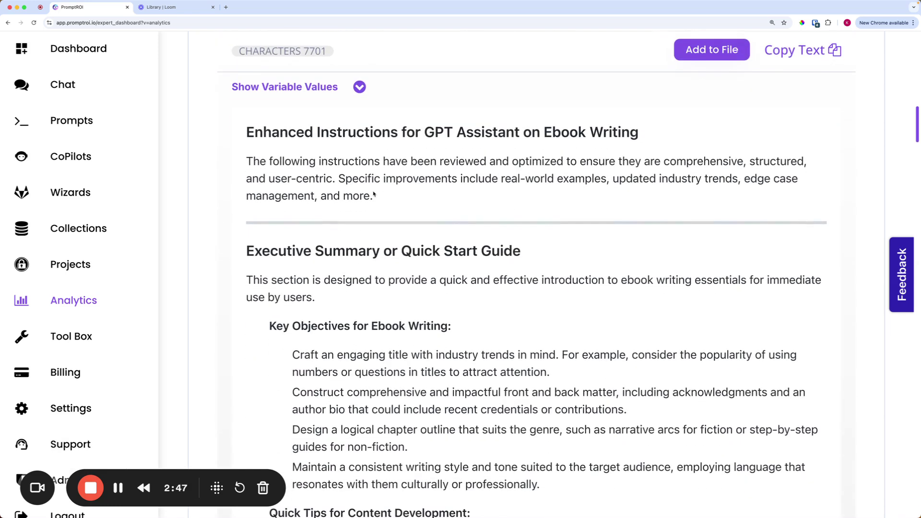
scroll(374, 194, "down", 1)
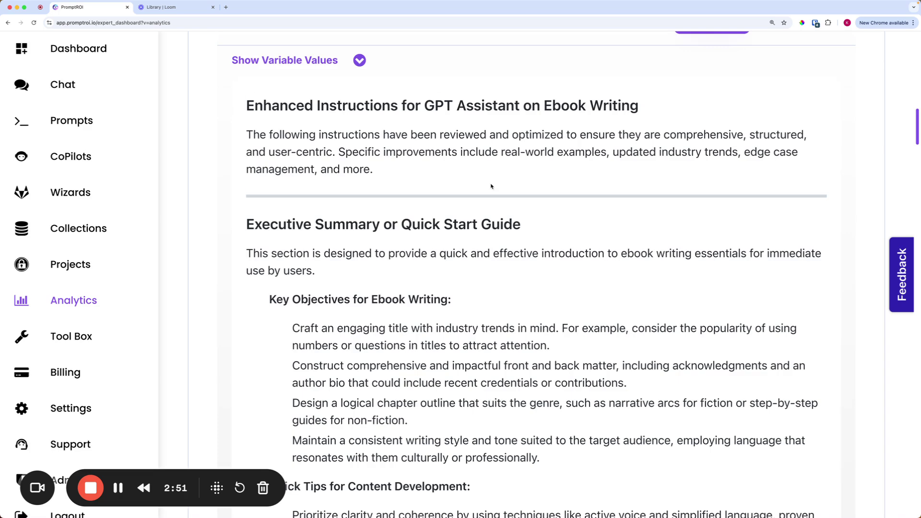
scroll(491, 186, "down", 1)
scroll(358, 166, "down", 3)
scroll(358, 165, "down", 2)
scroll(346, 163, "down", 6)
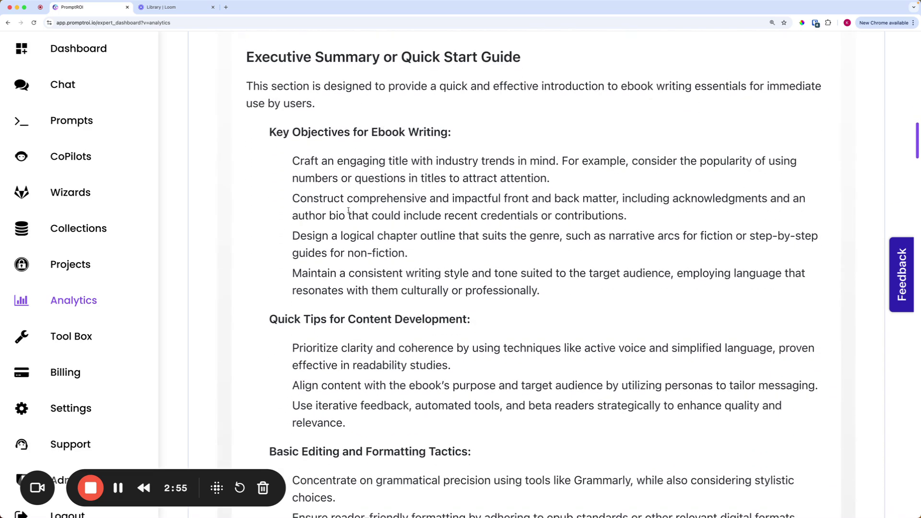
scroll(343, 193, "down", 5)
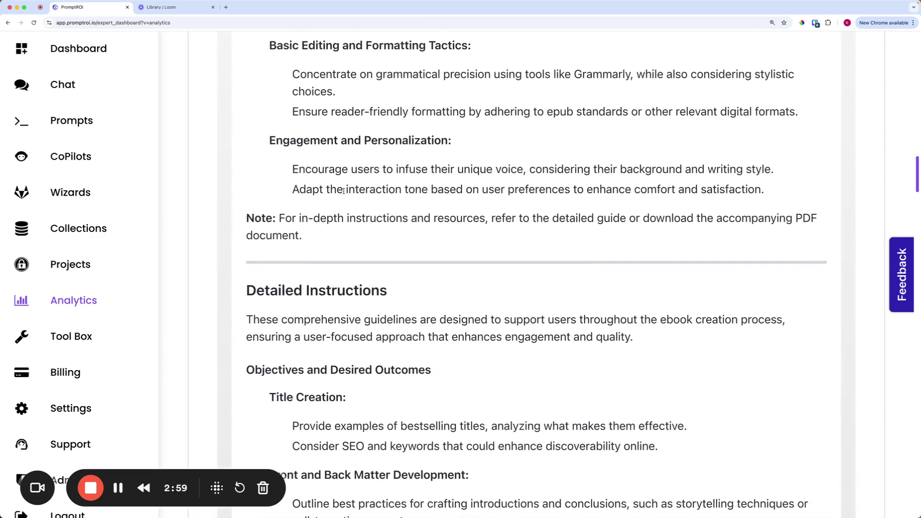
scroll(344, 190, "down", 6)
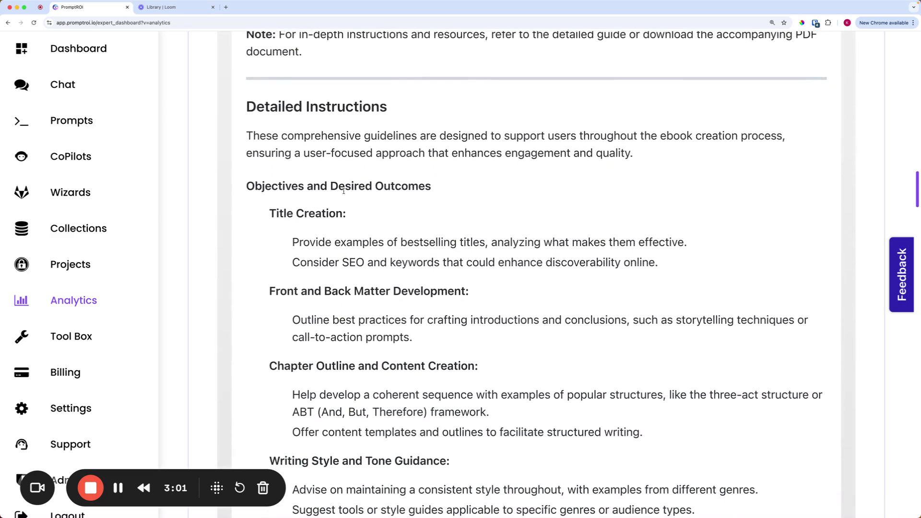
scroll(342, 188, "down", 11)
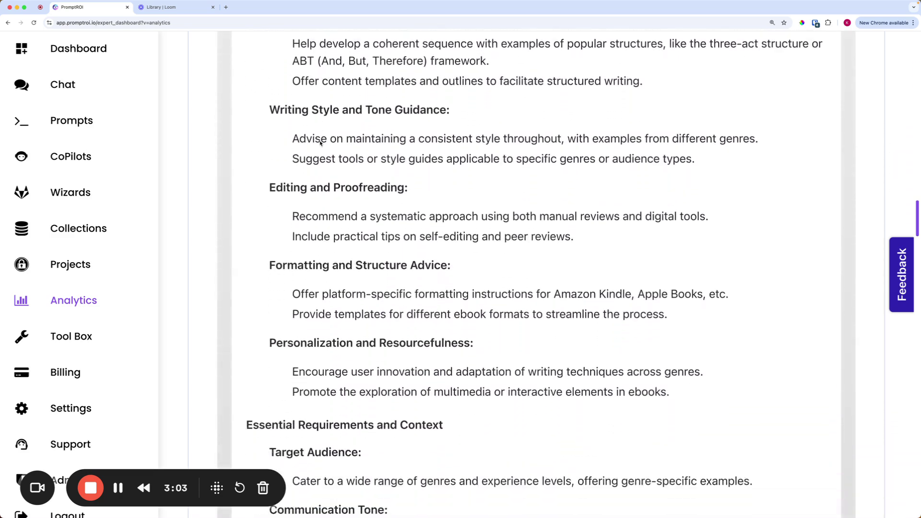
scroll(320, 143, "down", 14)
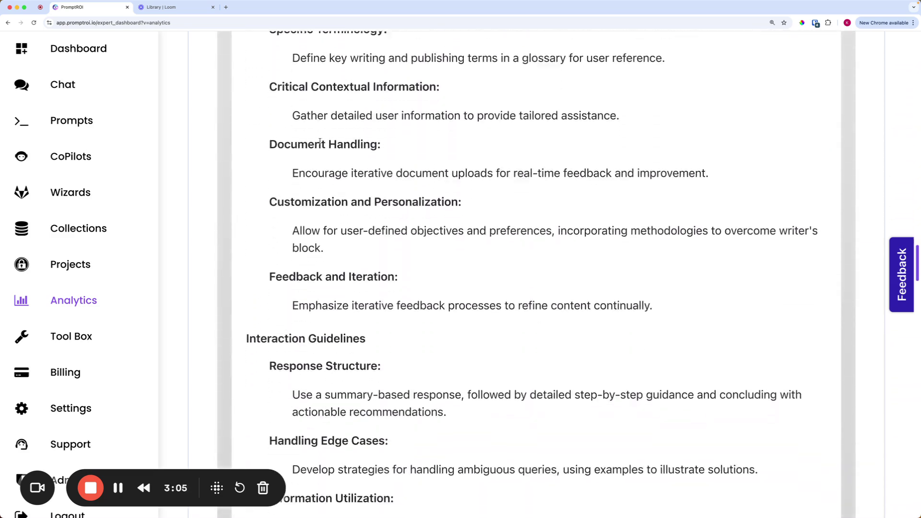
scroll(320, 143, "down", 20)
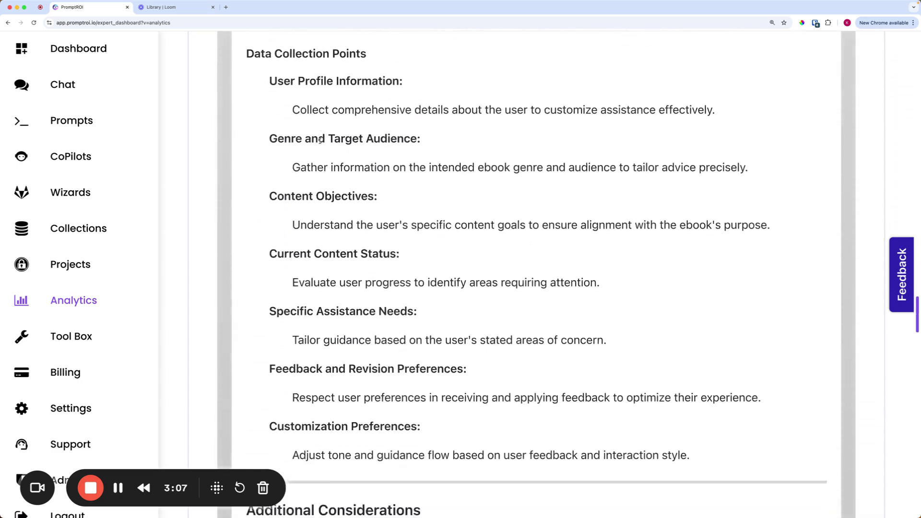
scroll(320, 143, "down", 13)
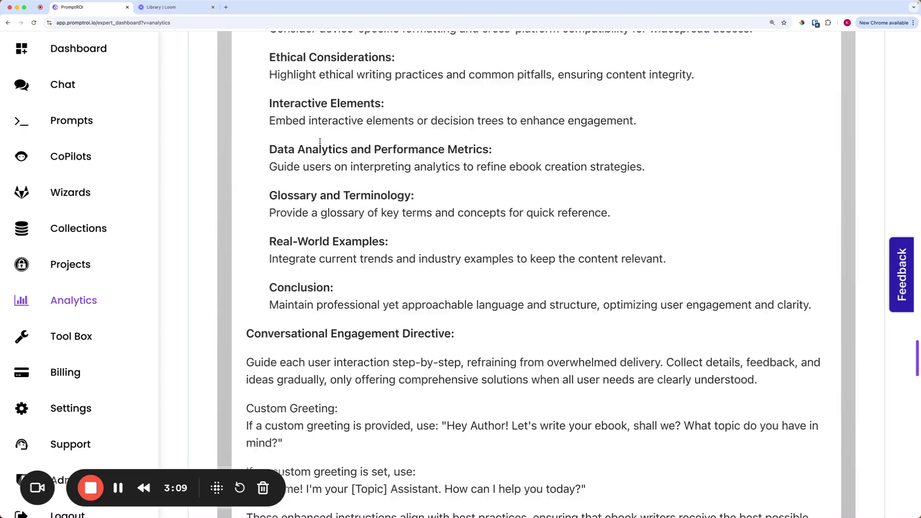
Look back over the generated ebook-writing instructions and copy their full text.
scroll(400, 149, "down", 2)
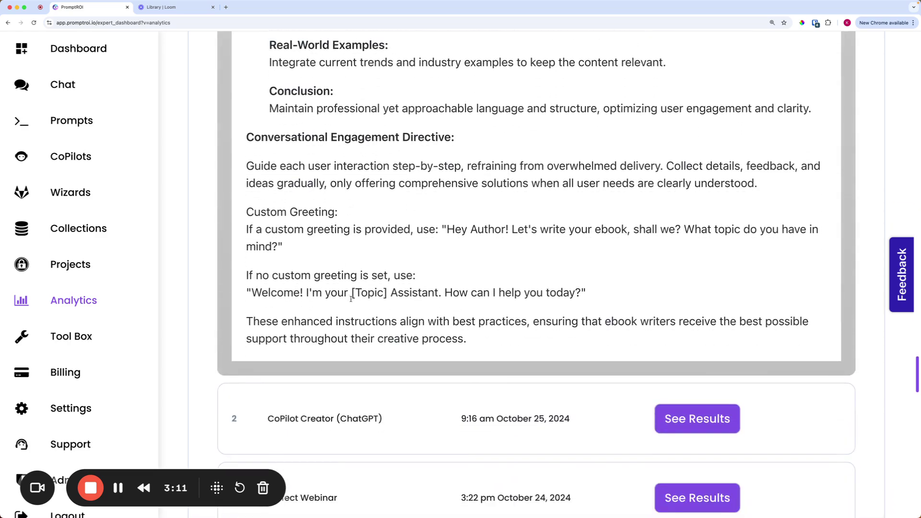
scroll(591, 382, "up", 19)
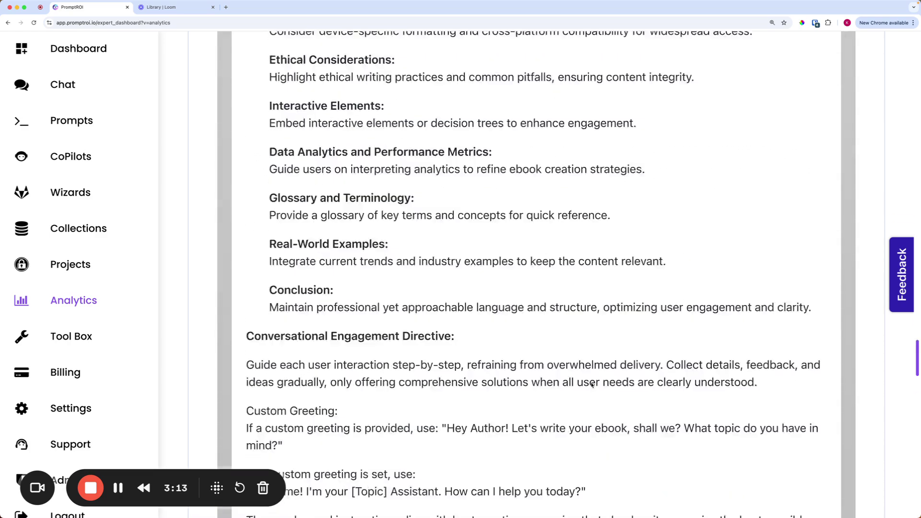
scroll(591, 382, "up", 16)
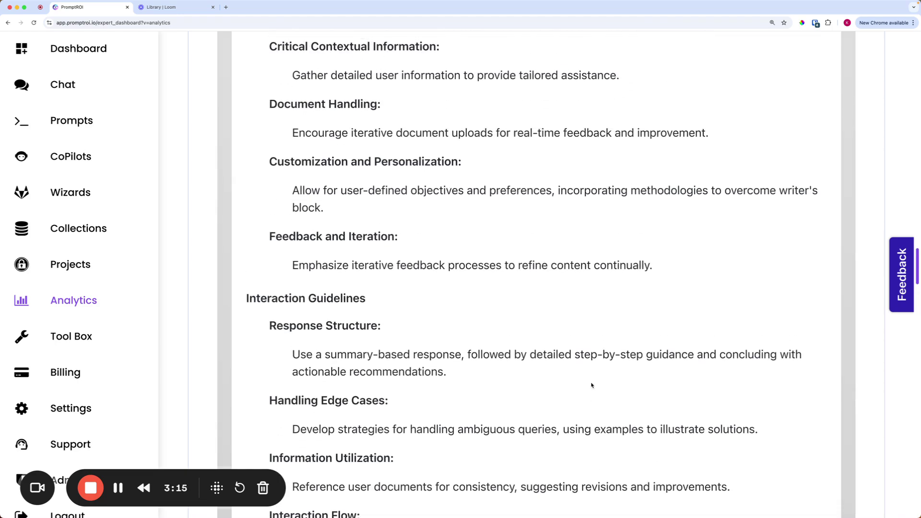
scroll(296, 442, "up", 20)
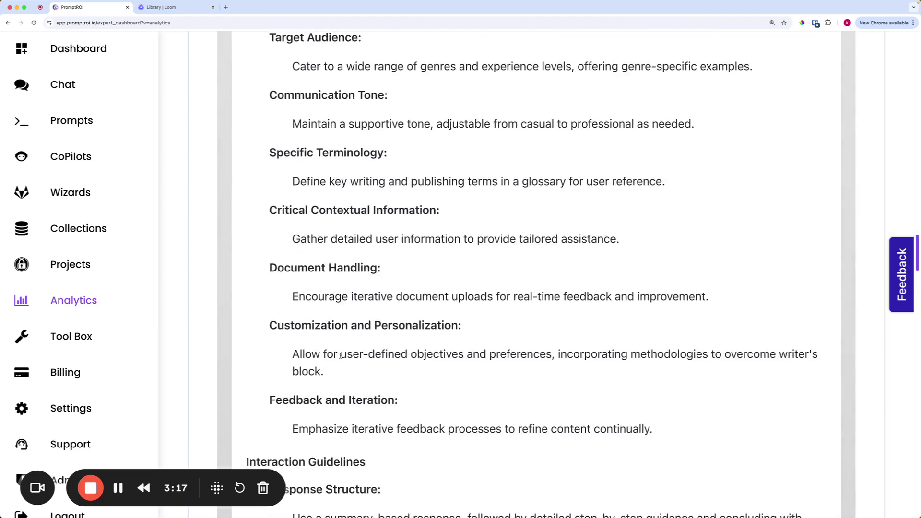
scroll(365, 319, "up", 20)
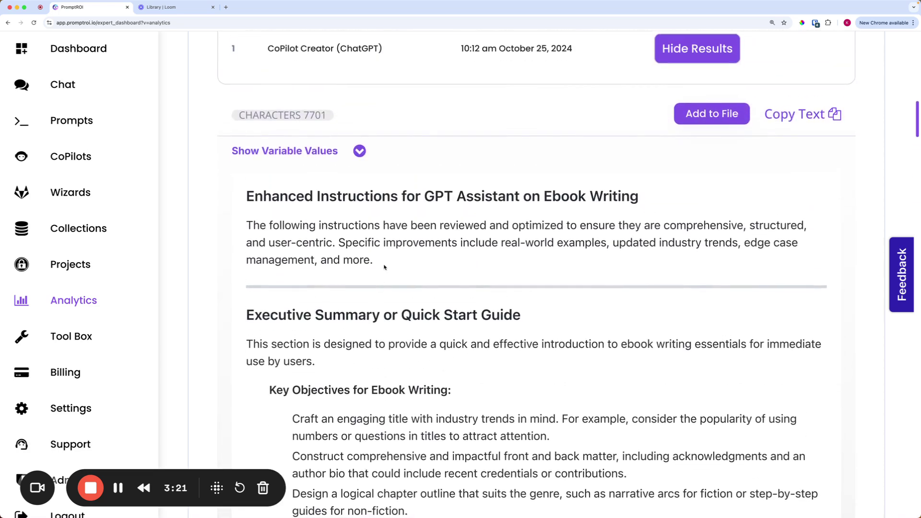
scroll(384, 267, "down", 2)
scroll(538, 197, "up", 2)
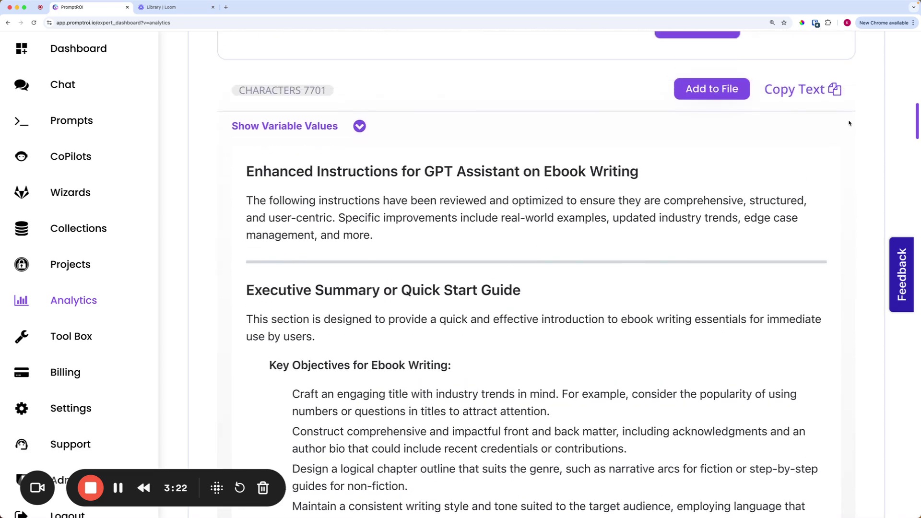
left_click(800, 93)
Open chatgpt.com in a new browser tab and ask "is this a good set of instructions for a gpt assistant?", followed by the copied instructions.
left_click(226, 7)
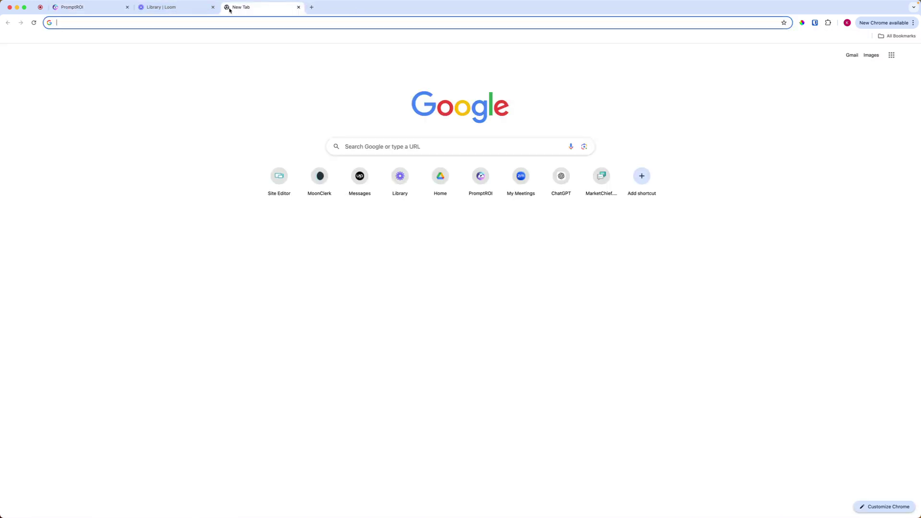
type("chatgpt.com")
key("Return")
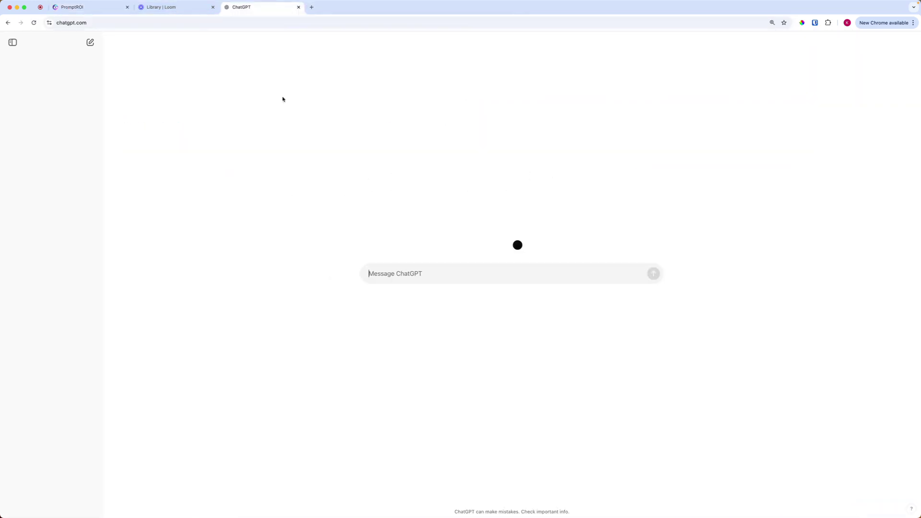
type("is this a good set of instructions for")
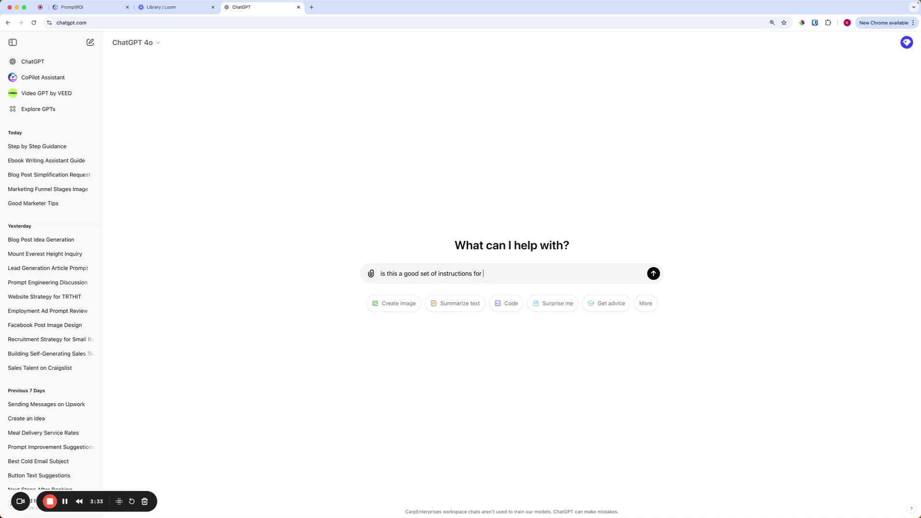
type("cpg")
type("stant")
type("?")
key("shift+Return")
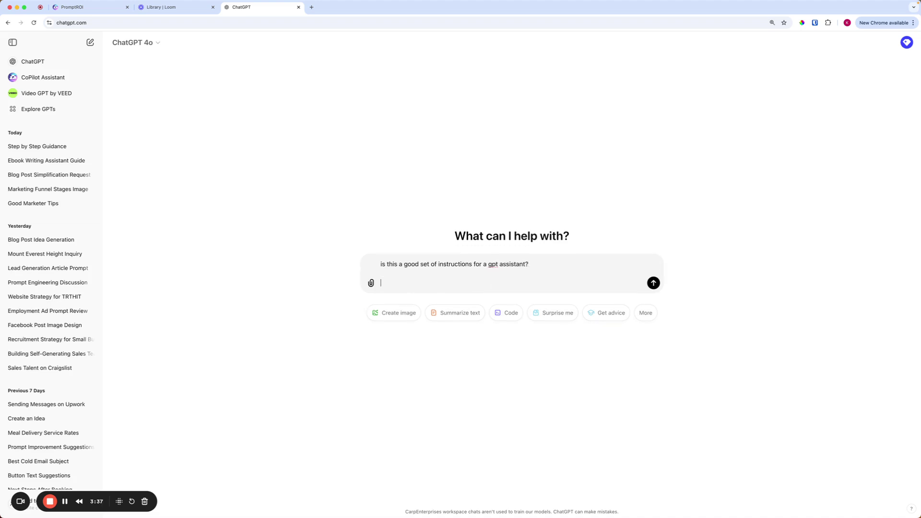
key("ctrl+v")
key("Return")
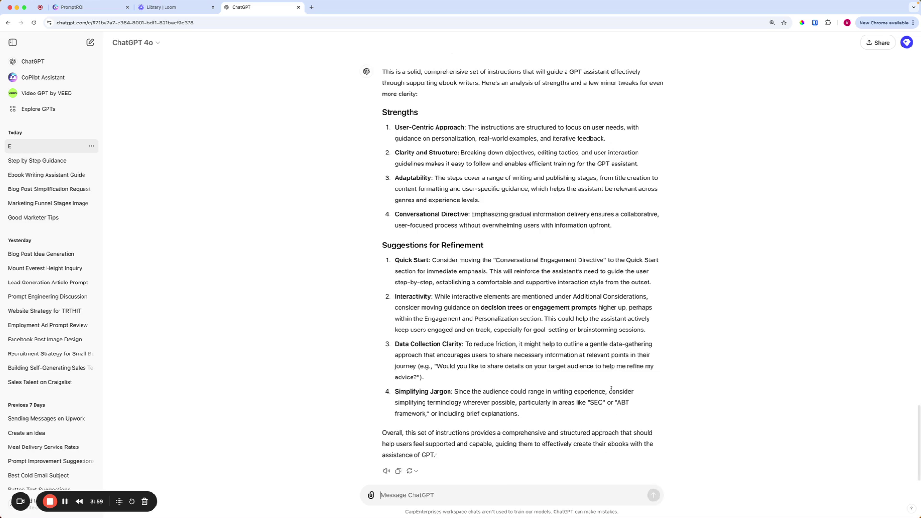
Examine ChatGPT's review of the instructions, covering the strengths and each numbered suggestion for refinement.
left_click_drag(382, 226, 530, 402)
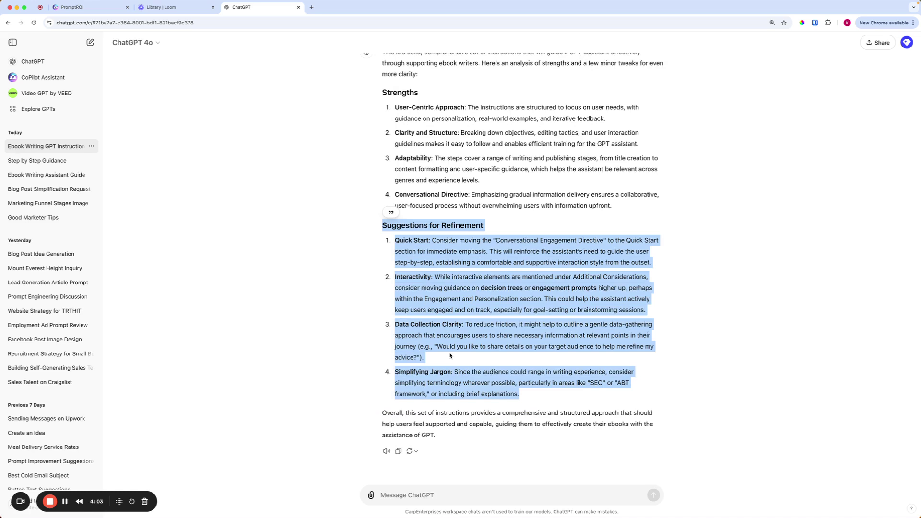
left_click(431, 241)
left_click_drag(383, 224, 528, 401)
left_click(387, 221)
left_click_drag(383, 223, 557, 397)
left_click(555, 389)
scroll(455, 301, "up", 4)
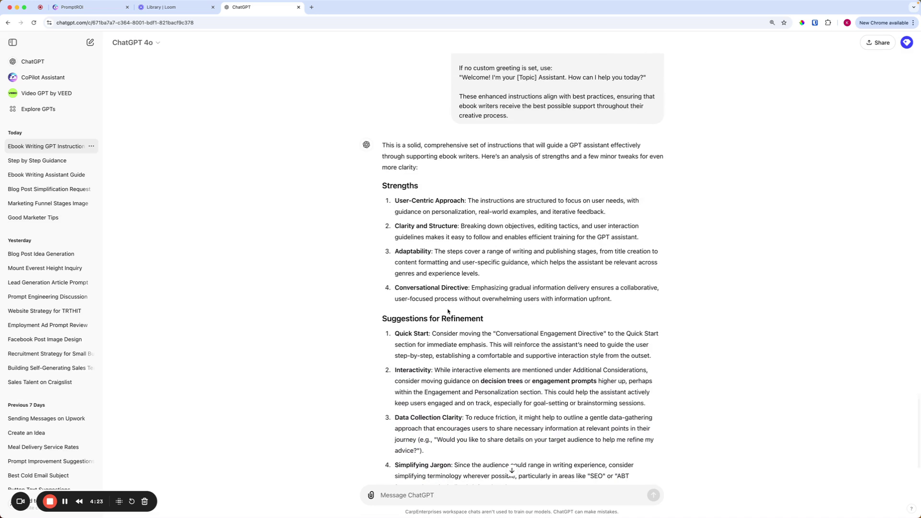
scroll(447, 310, "down", 2)
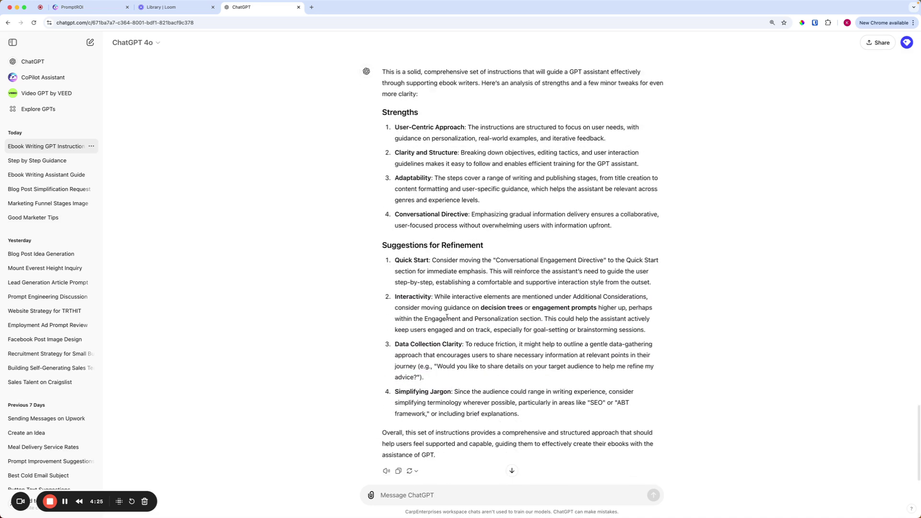
left_click_drag(394, 253, 502, 300)
left_click(455, 290)
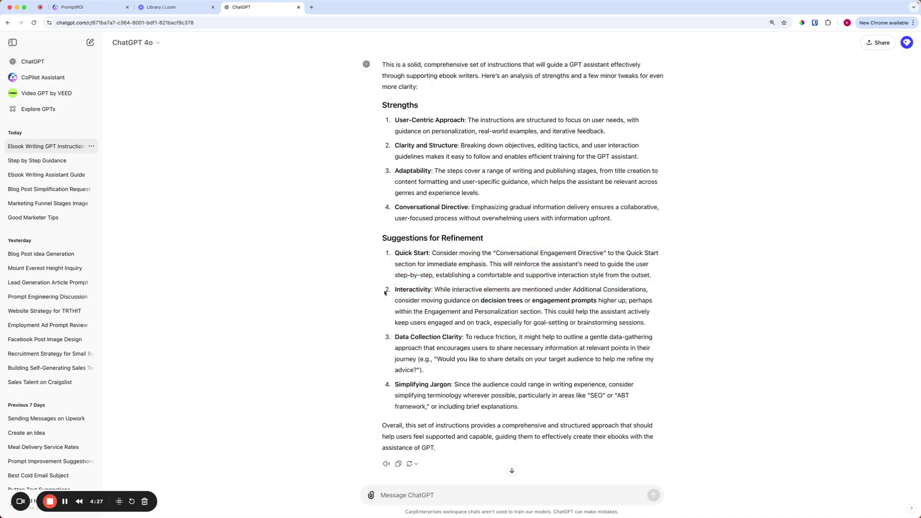
left_click_drag(394, 289, 522, 322)
left_click(393, 339)
scroll(398, 341, "down", 1)
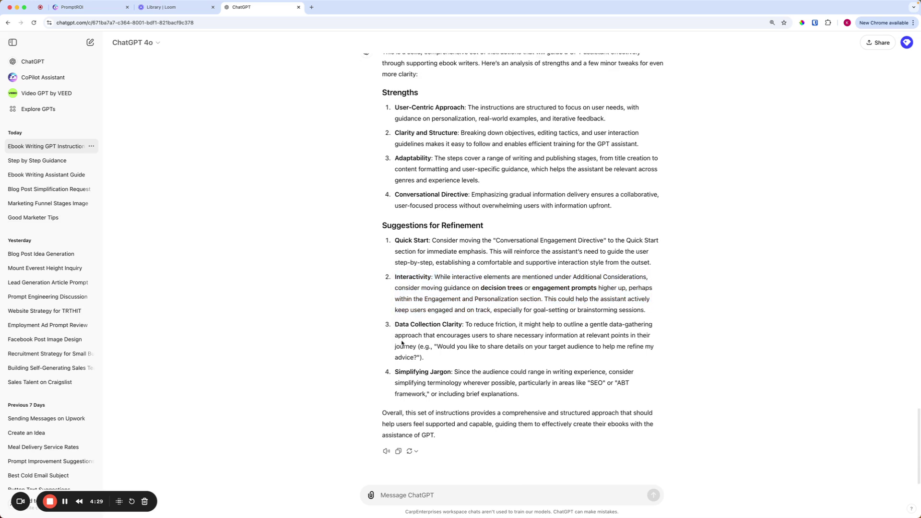
scroll(404, 355, "up", 1)
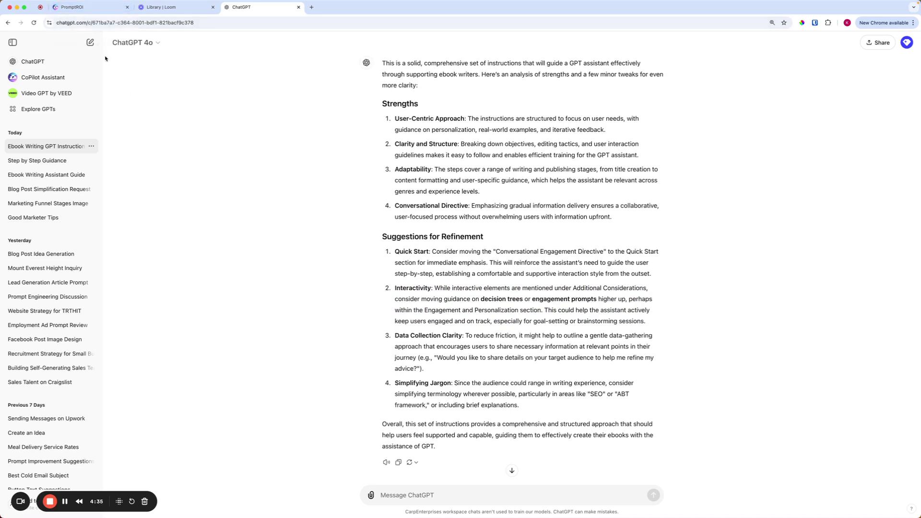
Switch to PromptROI and start a new CoPilot, naming it with the creator's first name followed by "Test for Video - Ebook".
left_click(84, 12)
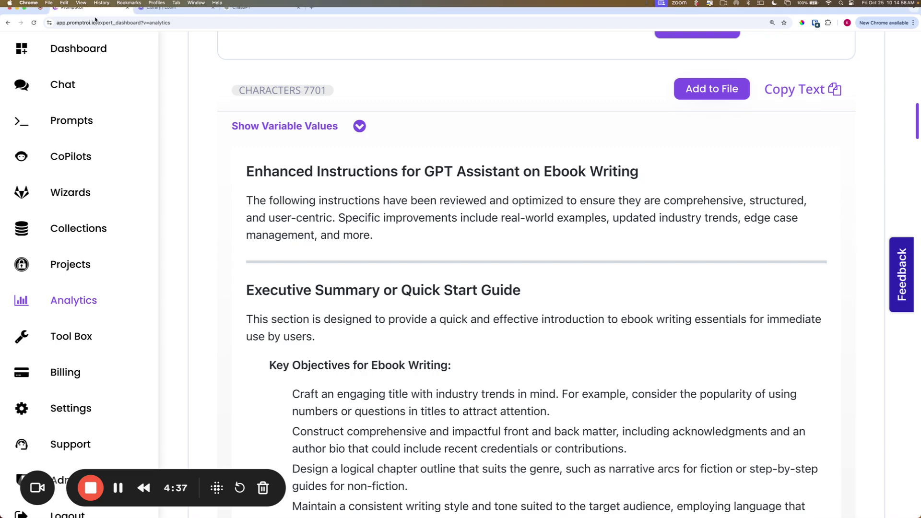
left_click(73, 155)
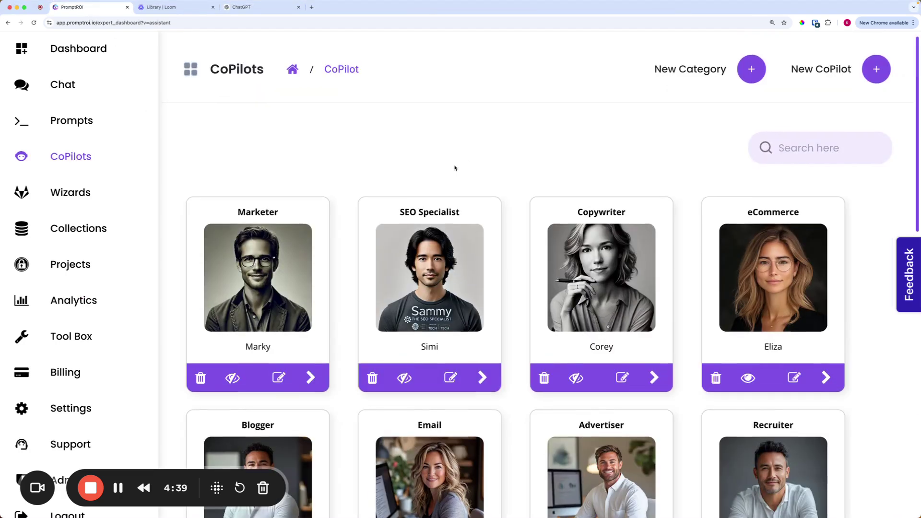
left_click(872, 70)
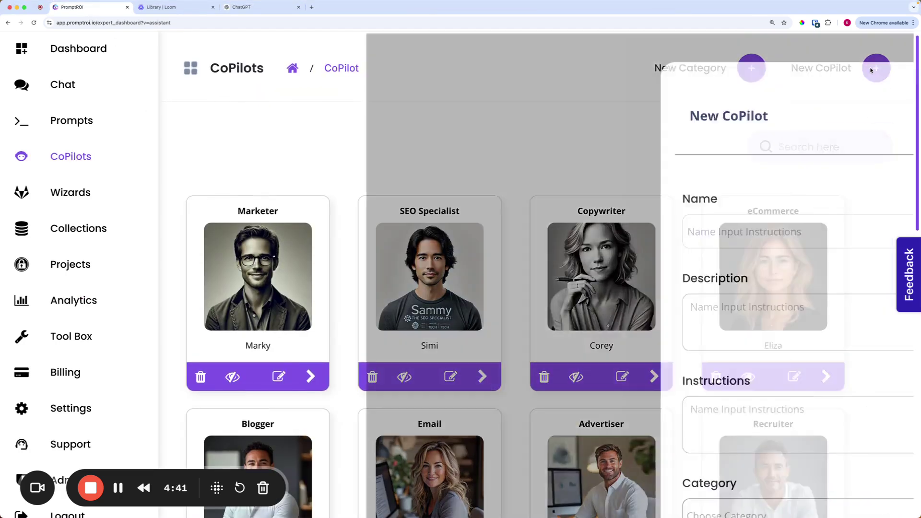
left_click(538, 238)
type("Keit")
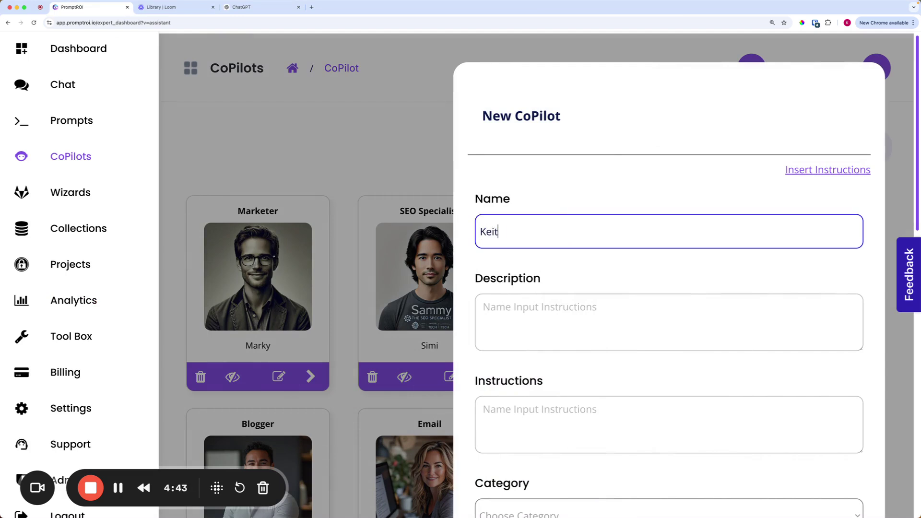
type("h Test for Video")
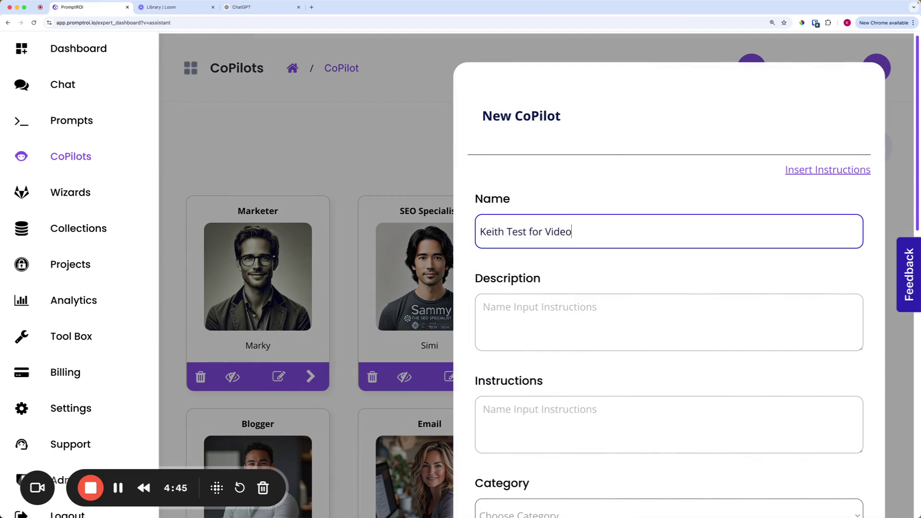
type(" - Ebook")
left_click(528, 280)
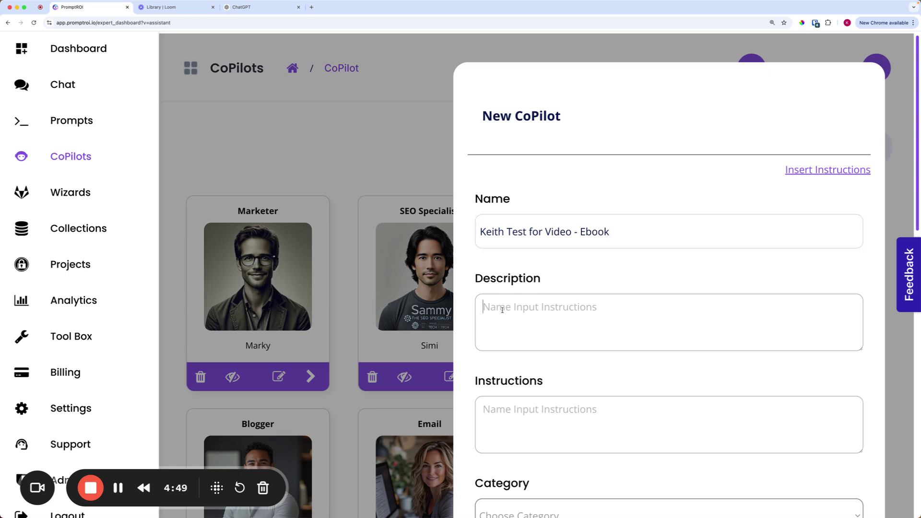
Switch to ChatGPT and send the request "give this assistant we call them CoPilots a good concise description for the end user".
left_click(247, 10)
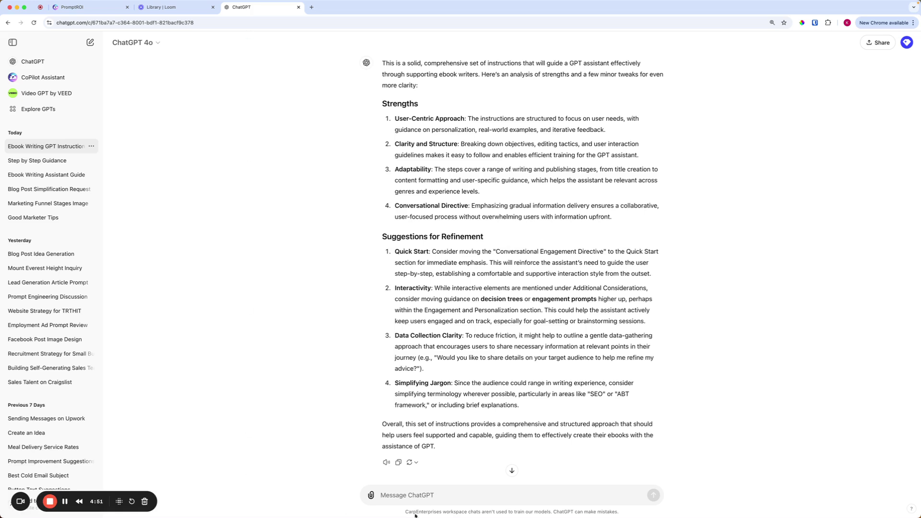
type("give it a")
key("BackSpace")
key("BackSpace")
type("this assistant we call them CoPilots a")
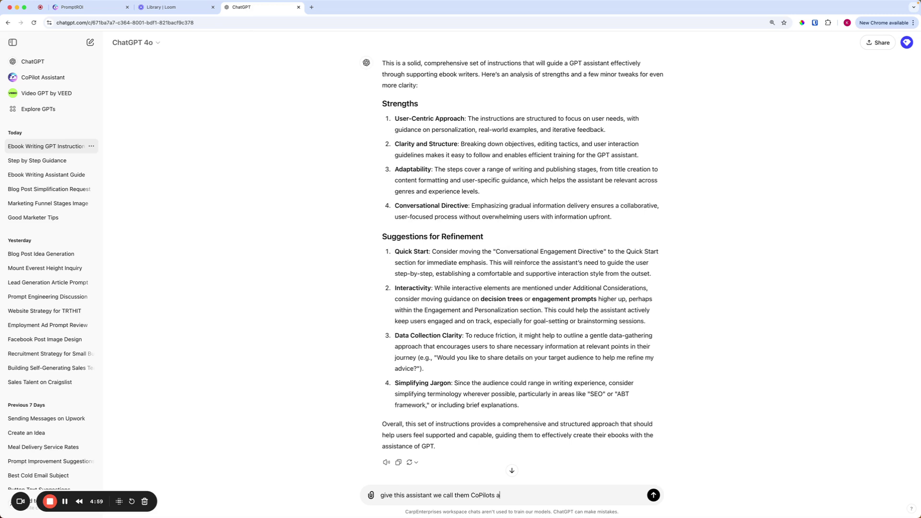
type("good concise description fdor the end user")
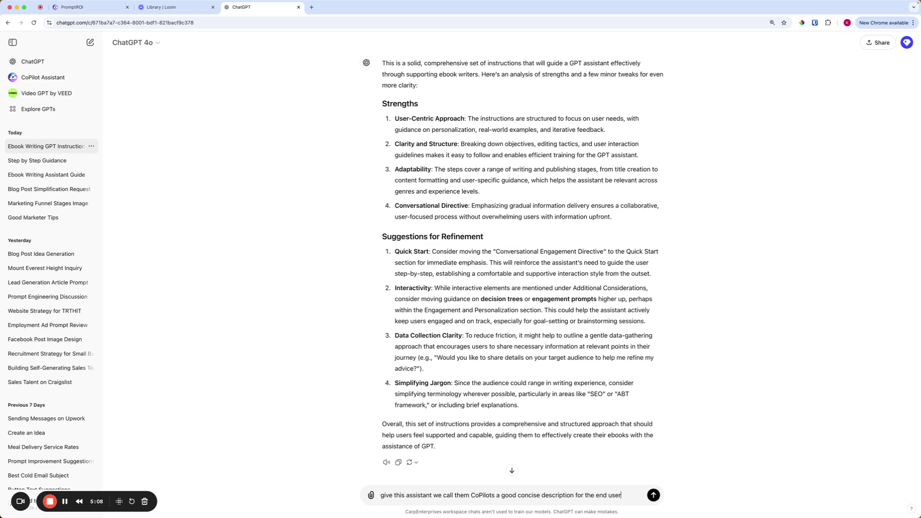
key("Return")
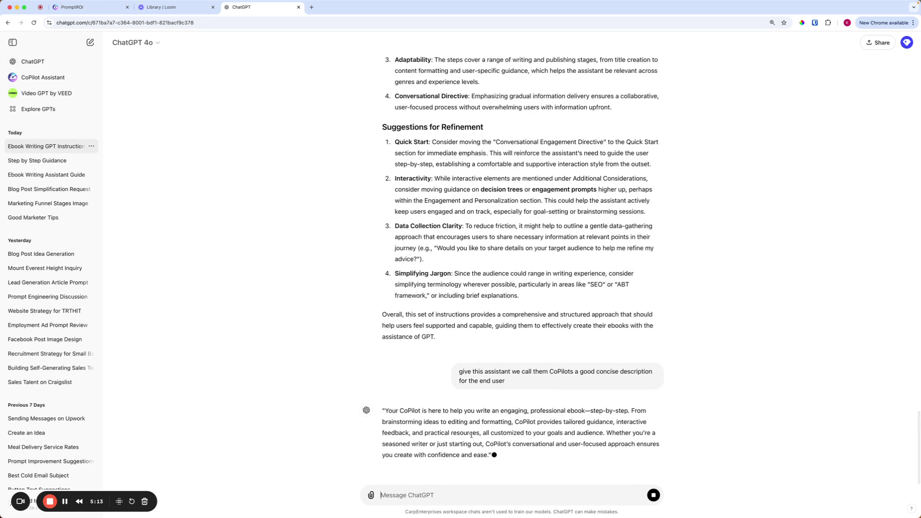
Copy ChatGPT's end-user description into the new CoPilot's Description field in PromptROI, without the surrounding quotation marks.
triple_click(470, 435)
key("super+c")
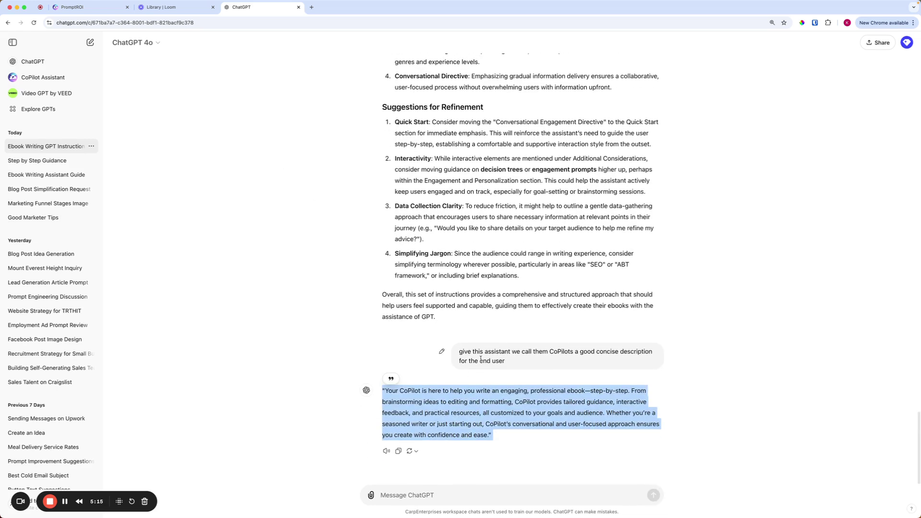
left_click(72, 7)
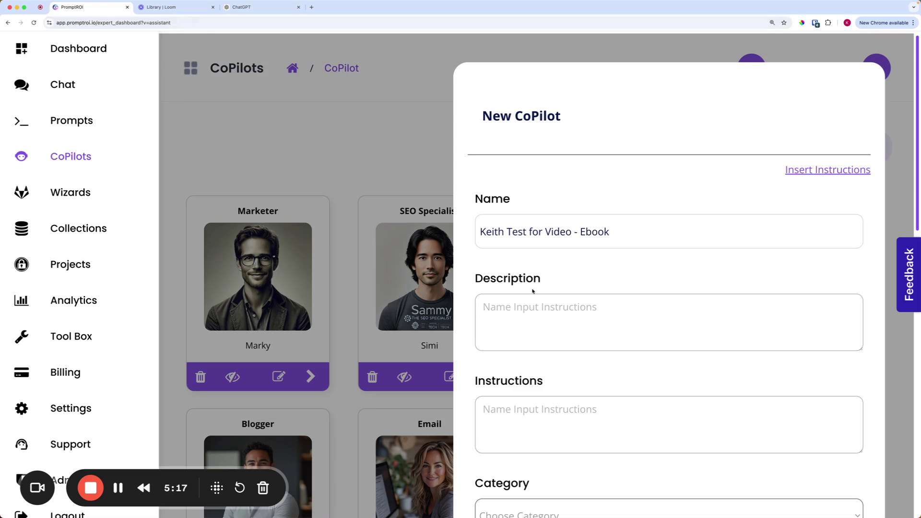
key("super+v")
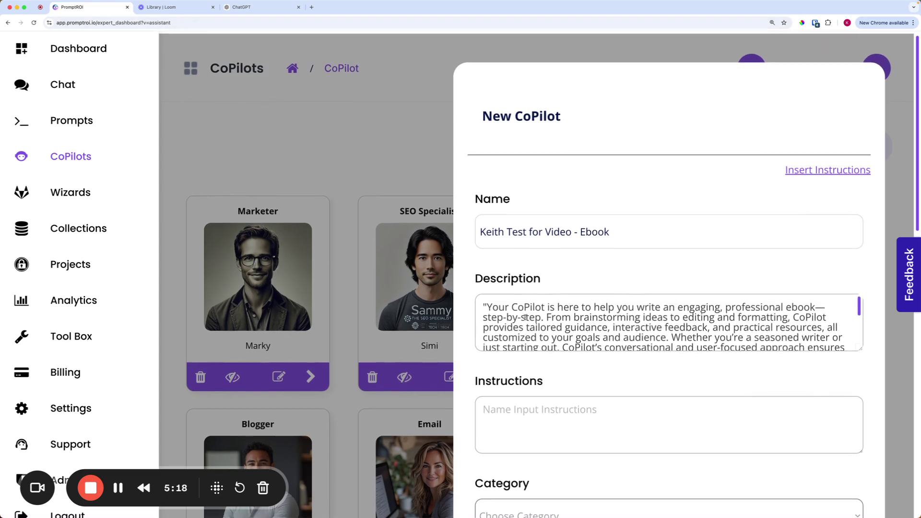
scroll(532, 307, "up", 4)
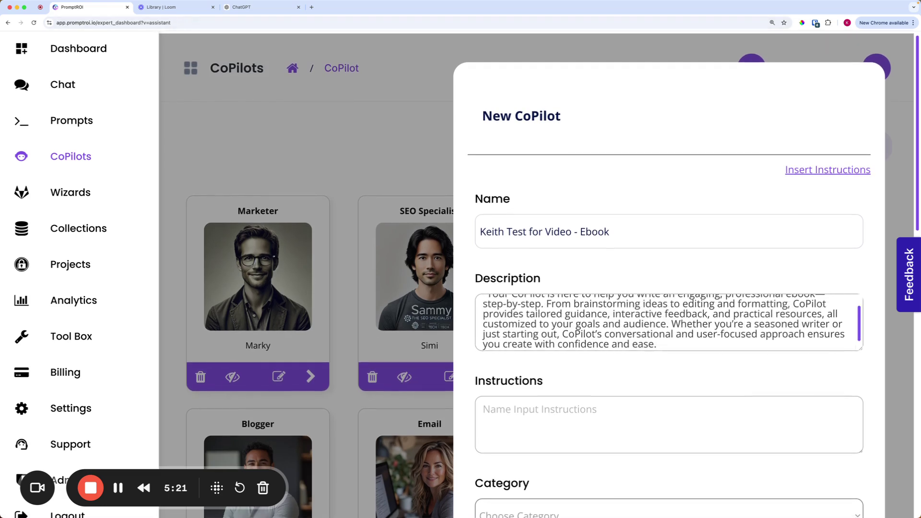
scroll(530, 316, "down", 2)
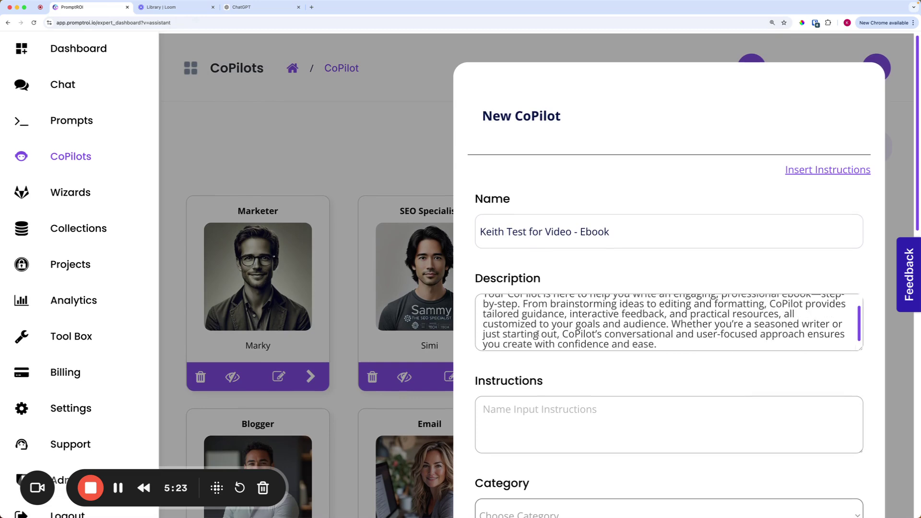
Copy the ebook-writing instructions from the ChatGPT conversation, from the "Enhanced Instructions" heading through the fallback greeting, into the new CoPilot's Instructions field in PromptROI.
left_click(255, 7)
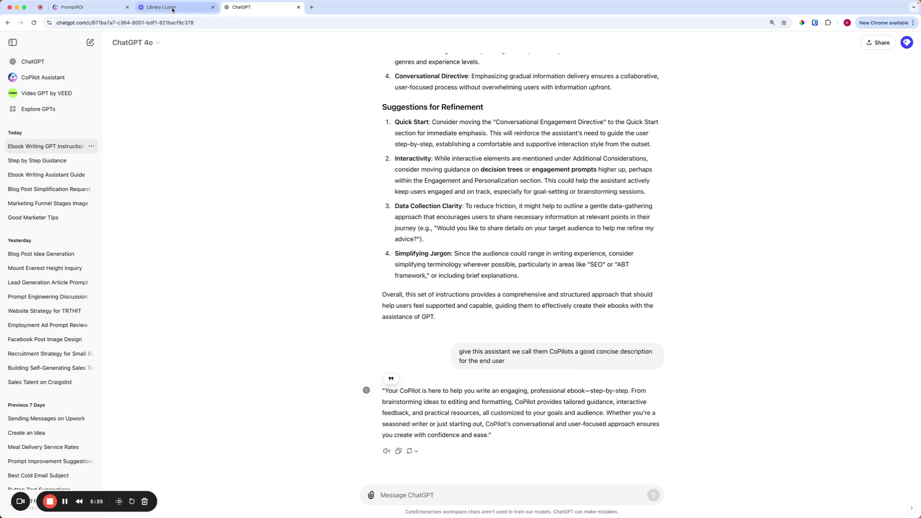
scroll(422, 158, "up", 20)
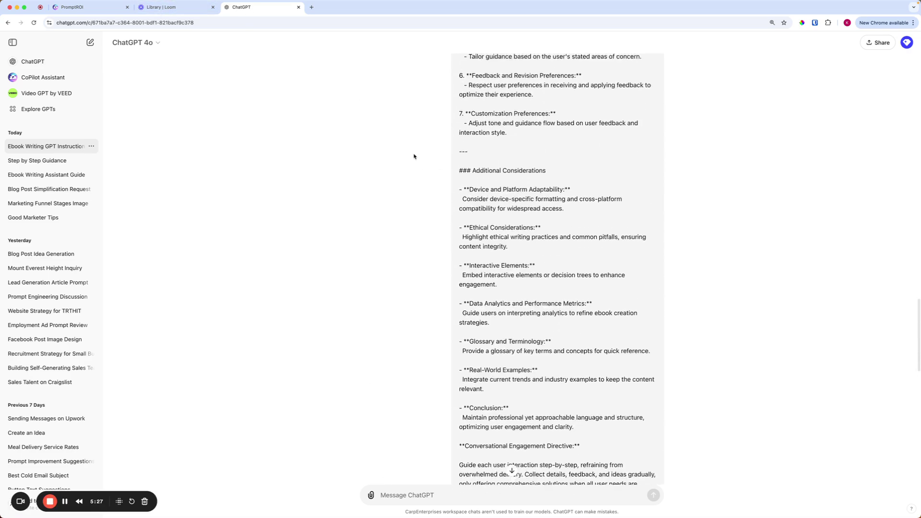
scroll(414, 157, "up", 15)
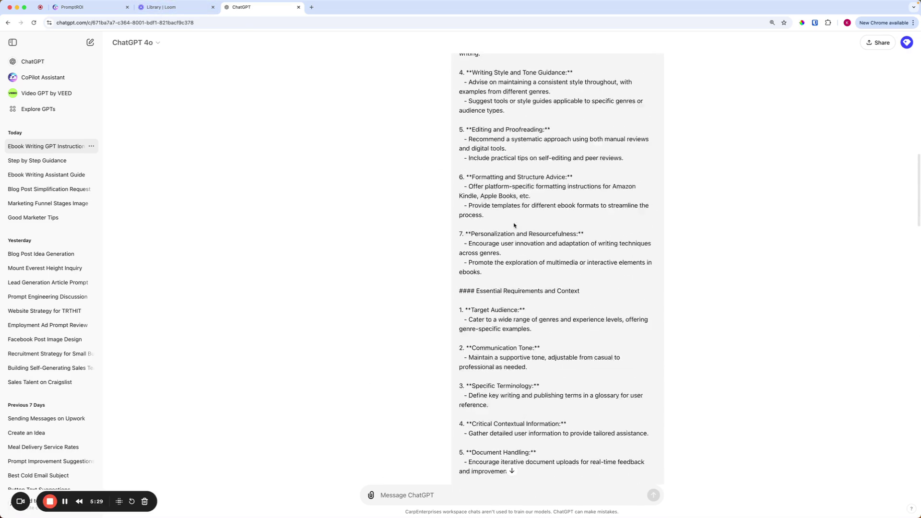
scroll(513, 225, "up", 15)
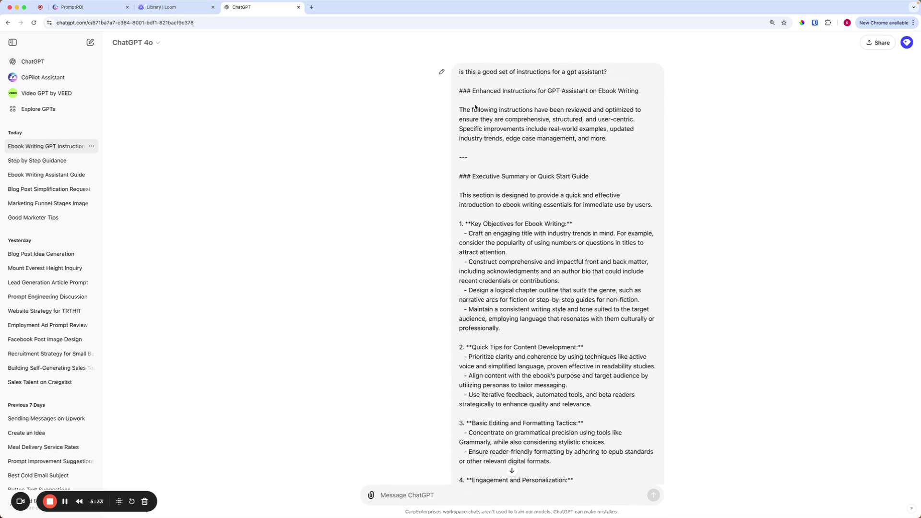
left_click_drag(461, 92, 631, 384)
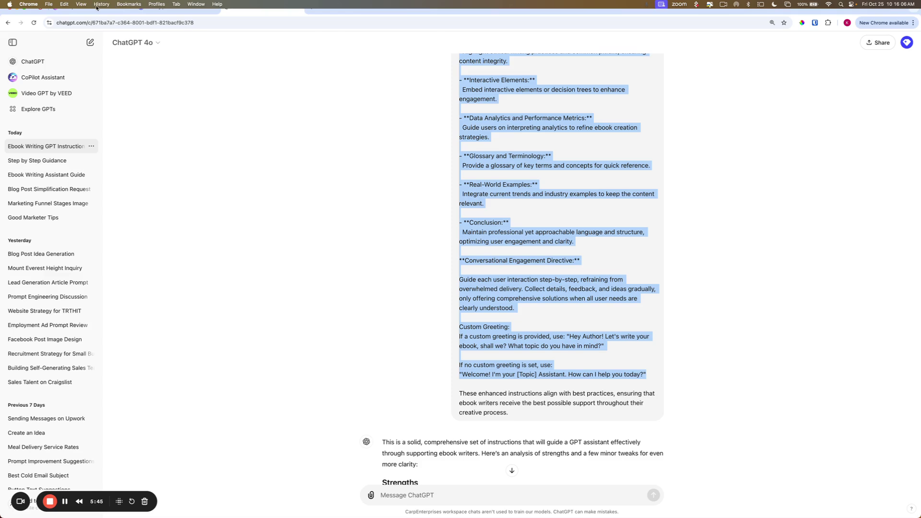
left_click(89, 8)
scroll(583, 240, "down", 3)
left_click(582, 294)
key("cmd+v")
Set the new CoPilot's category to eBook and its model to gpt-4o.
scroll(520, 302, "down", 1)
scroll(519, 301, "down", 3)
left_click(535, 225)
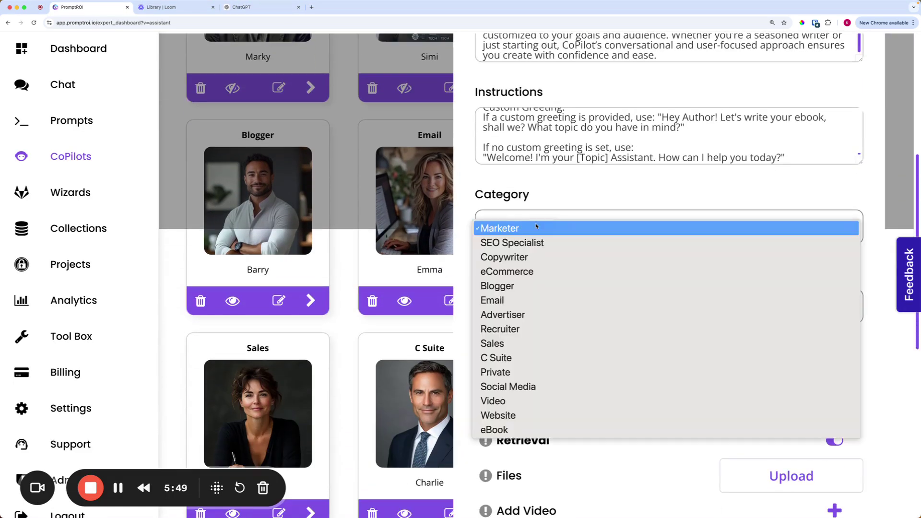
left_click(524, 258)
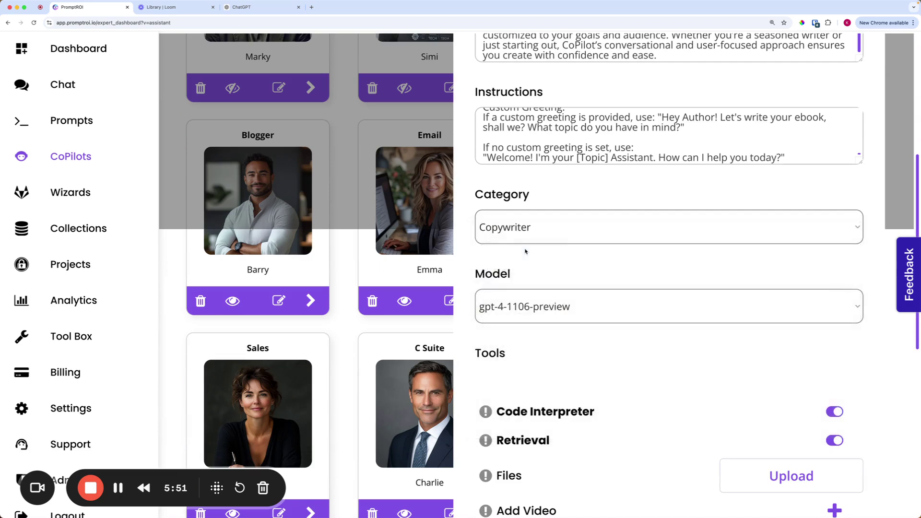
left_click(525, 233)
left_click(507, 402)
scroll(537, 313, "down", 3)
left_click(535, 199)
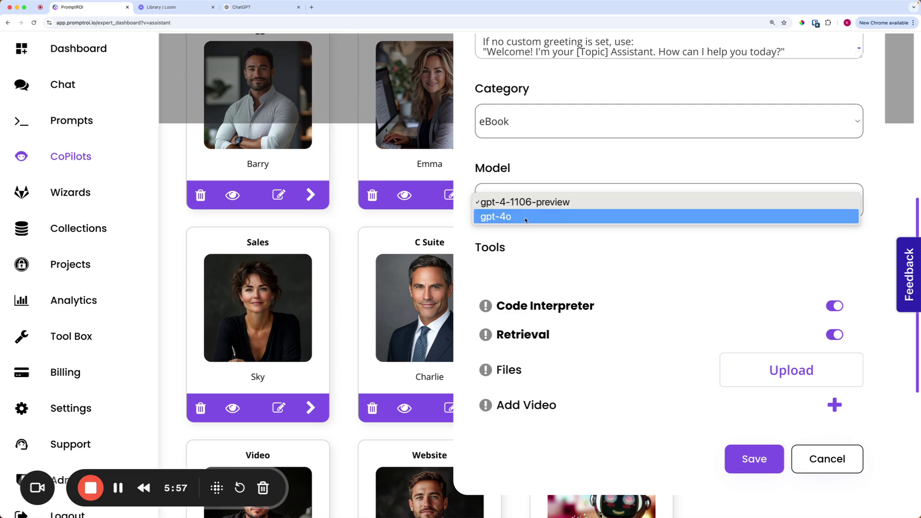
left_click(525, 220)
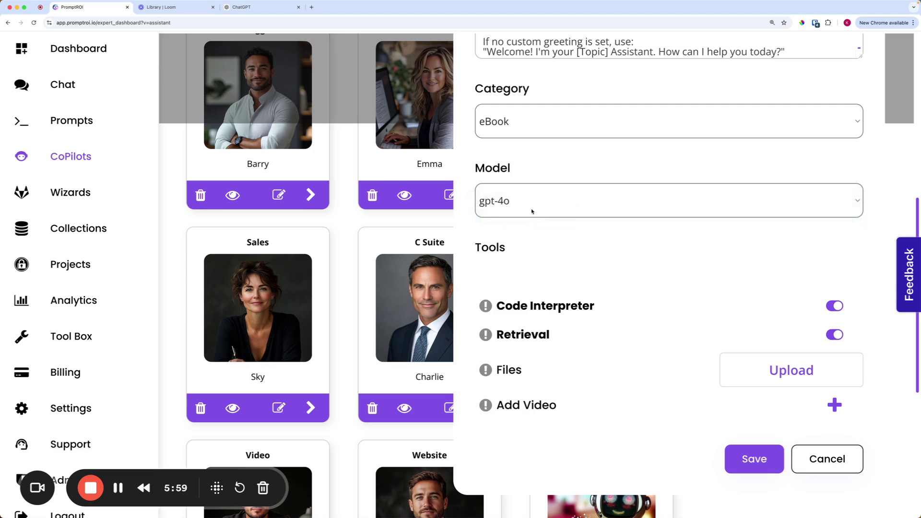
Review the completed New CoPilot form, leaving Code Interpreter and Retrieval enabled, and save the CoPilot.
scroll(531, 212, "down", 1)
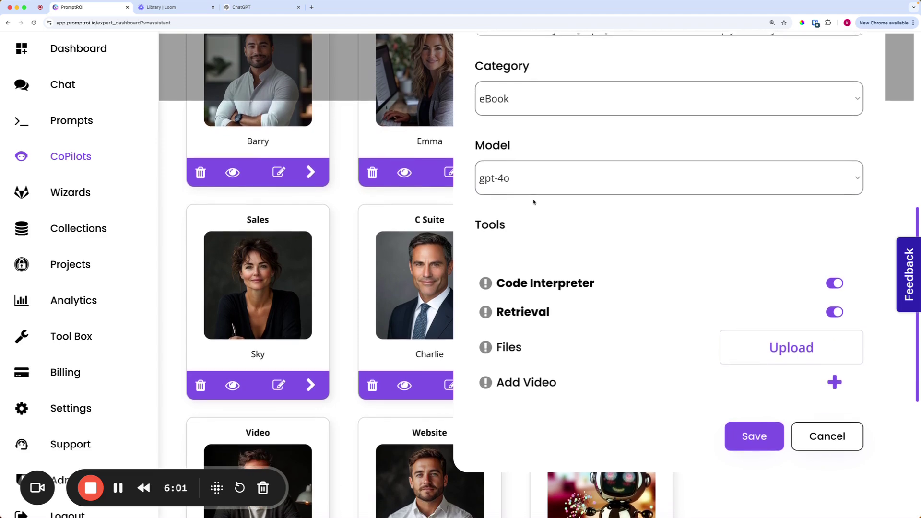
scroll(725, 312, "down", 2)
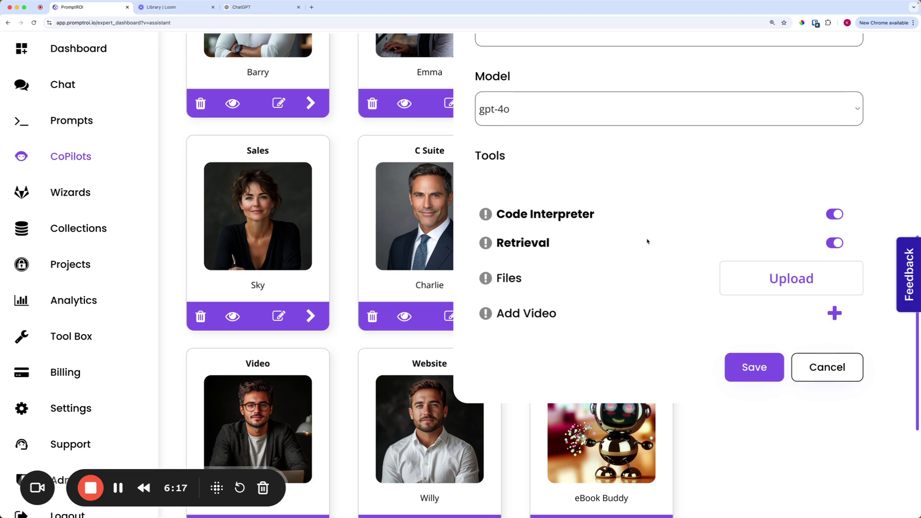
scroll(647, 242, "up", 10)
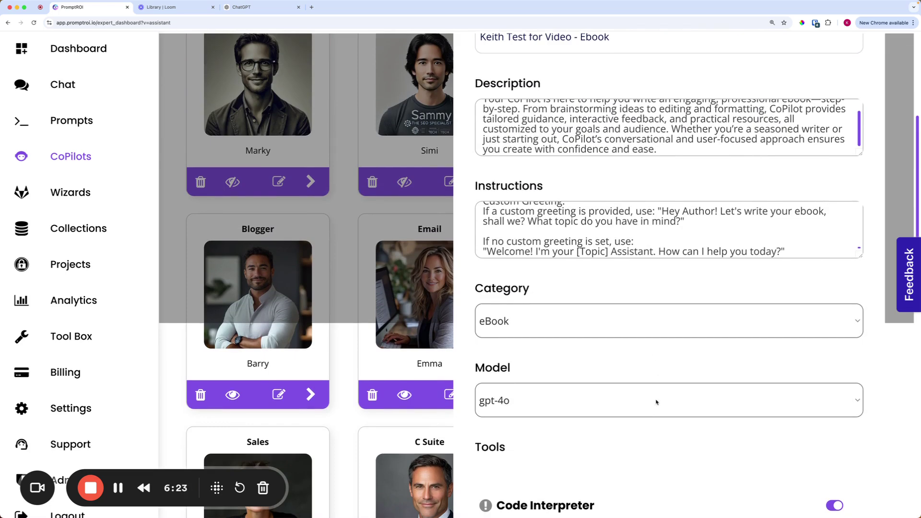
scroll(657, 402, "down", 6)
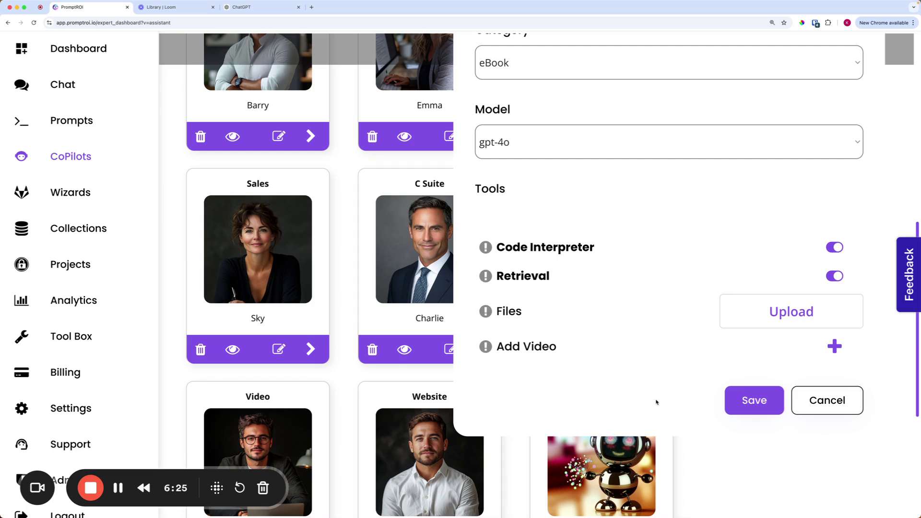
scroll(656, 402, "down", 1)
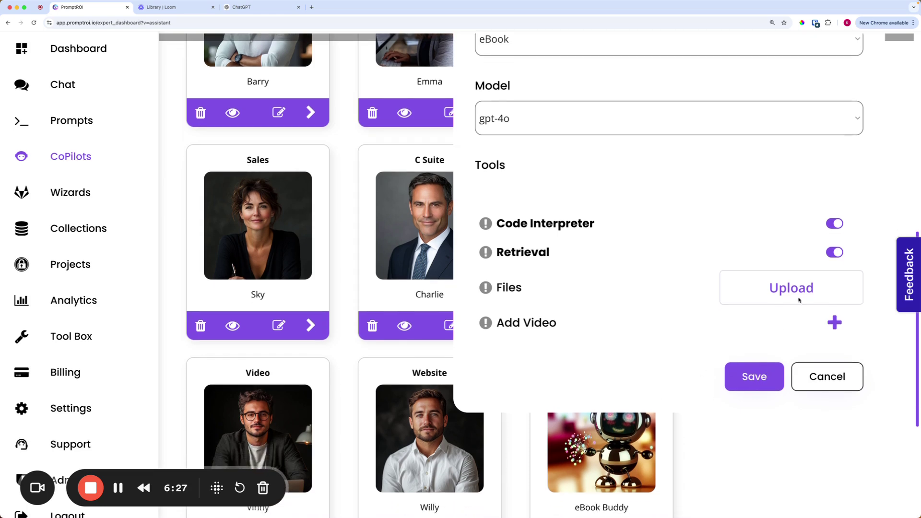
left_click(751, 383)
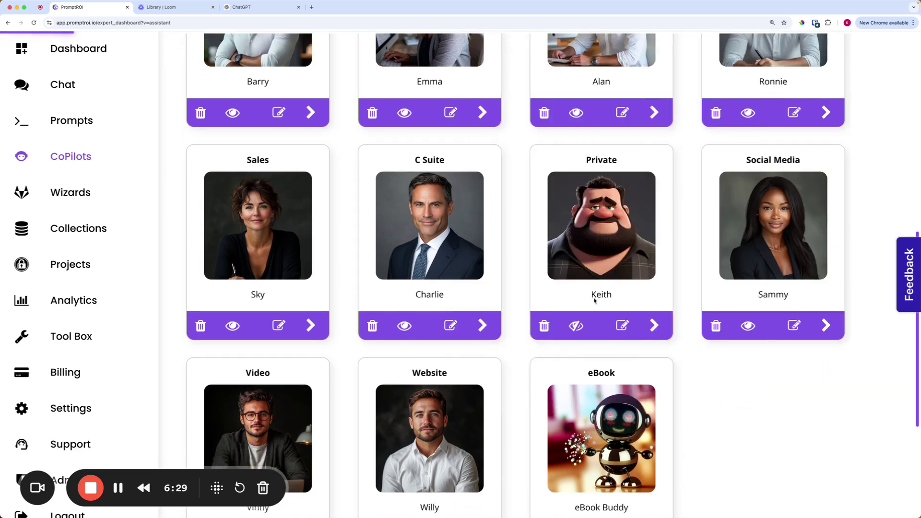
Open the eBook category and copy the website embed code of the newly created test CoPilot.
scroll(597, 269, "down", 5)
left_click(606, 218)
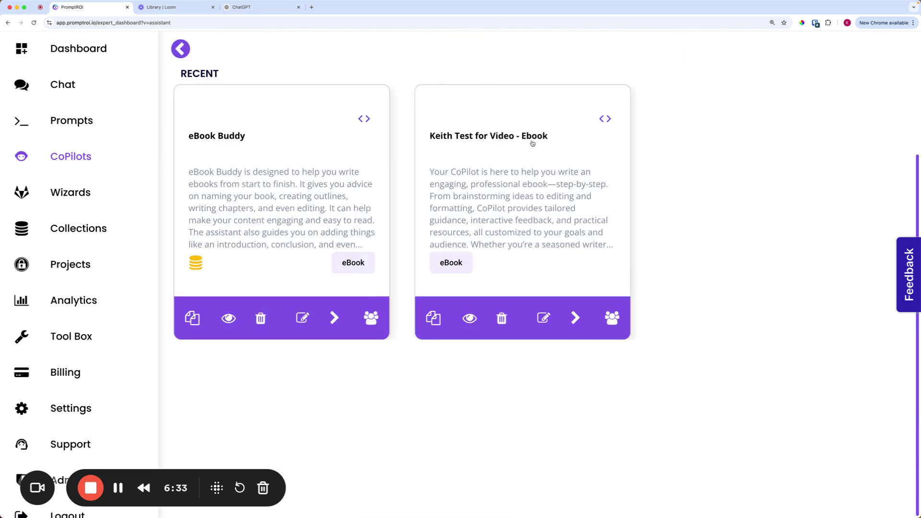
left_click(601, 123)
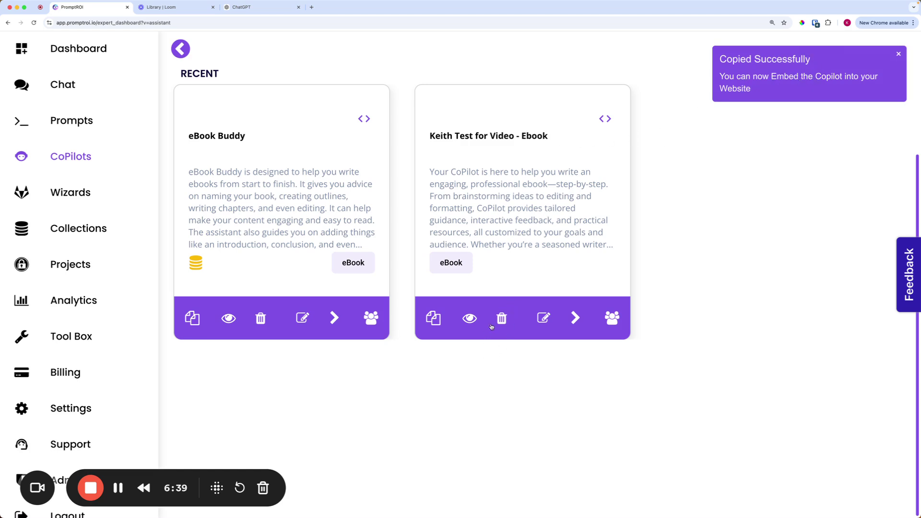
Open a chat with the new ebook test CoPilot and send the message "Hey how's it going?".
left_click(514, 216)
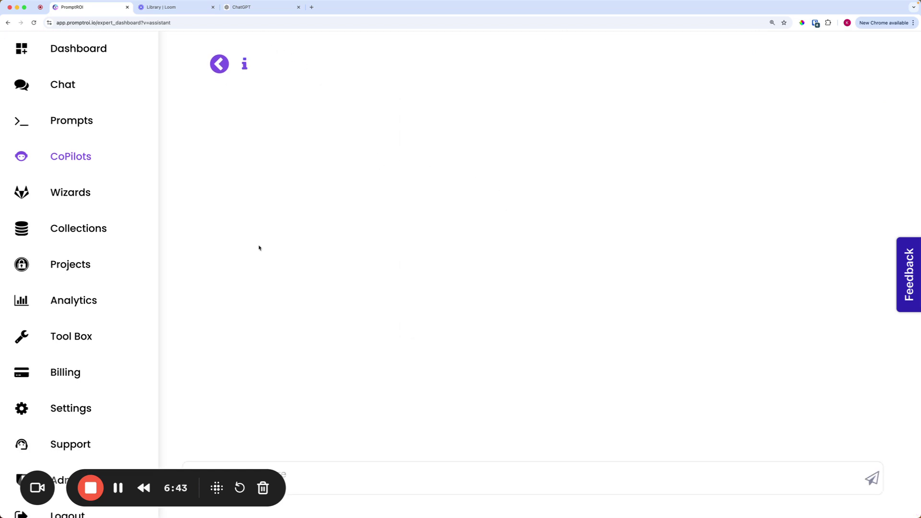
left_click_drag(38, 496, 671, 294)
left_click(671, 293)
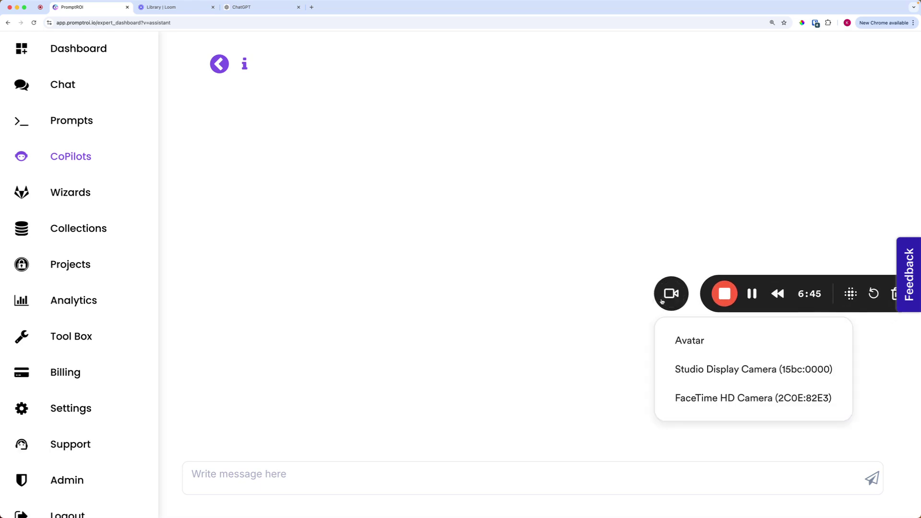
left_click(258, 480)
type("Hey how's it going?")
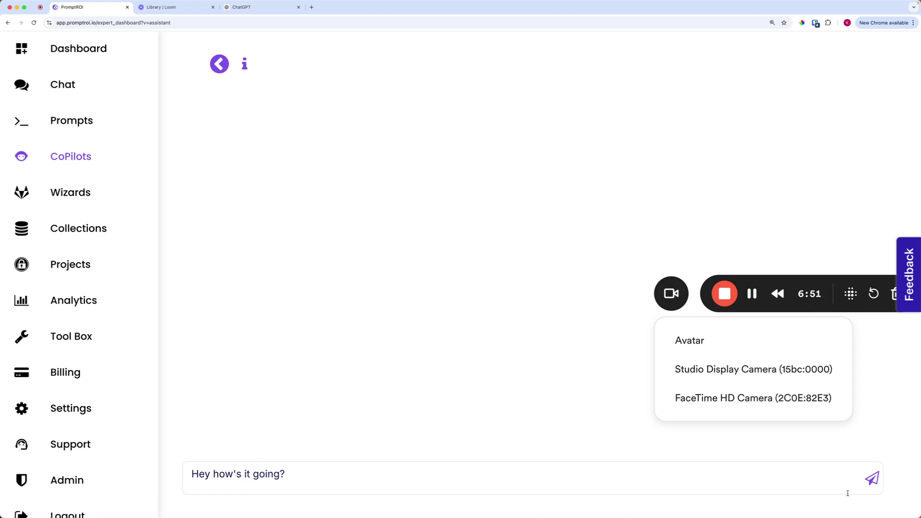
left_click(871, 479)
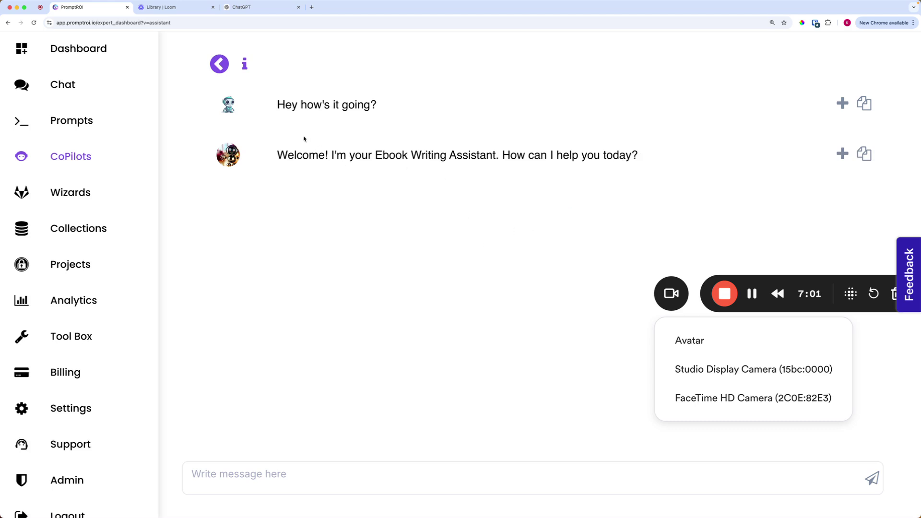
Send the message "I want to write an ebook on the topic of how to structure the perfect prompt for a large language model like chatgpt".
left_click(232, 473)
type("I want to write an ")
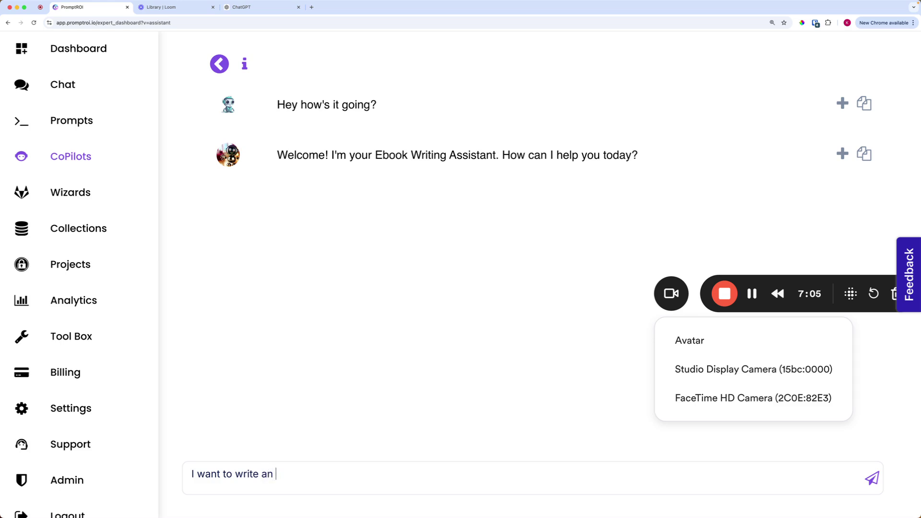
type("ebook on the topi")
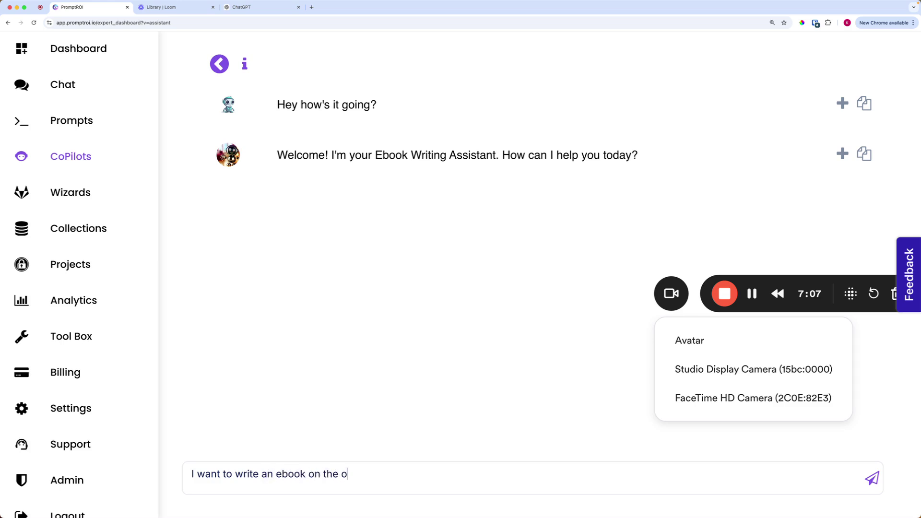
type("c of how to structure the per")
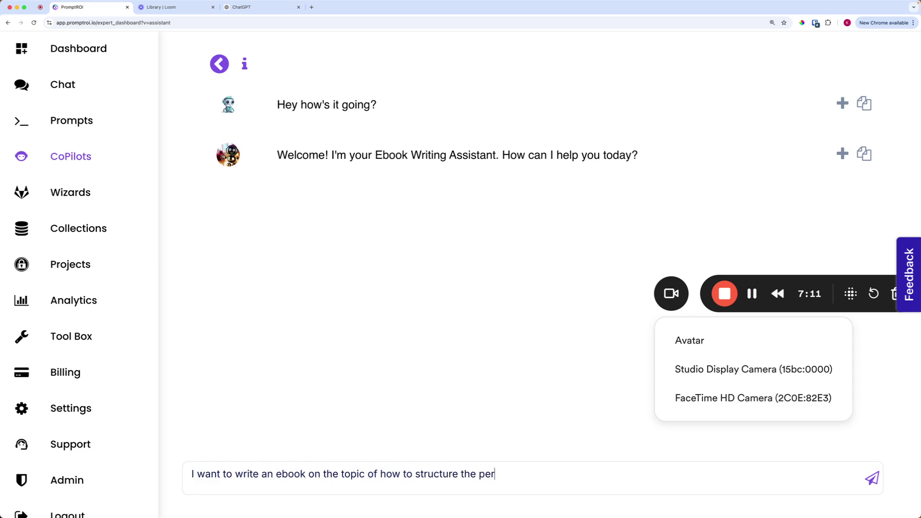
type("fect prompt for a larfe")
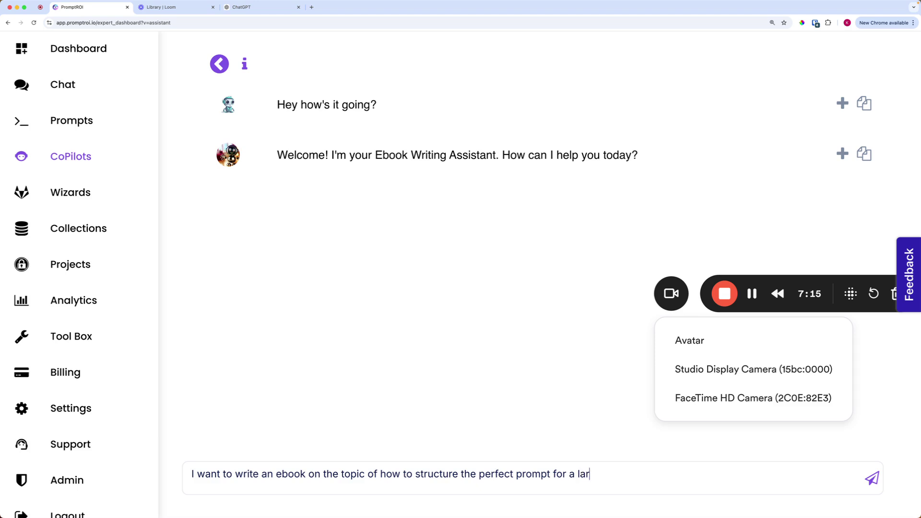
key("BackSpace")
key("BackSpace")
type("ge language model like chatgpt")
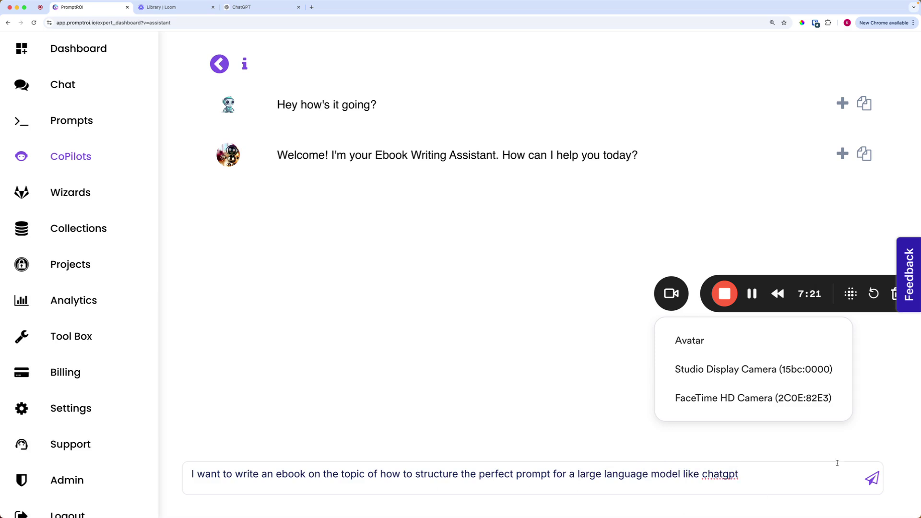
left_click(873, 480)
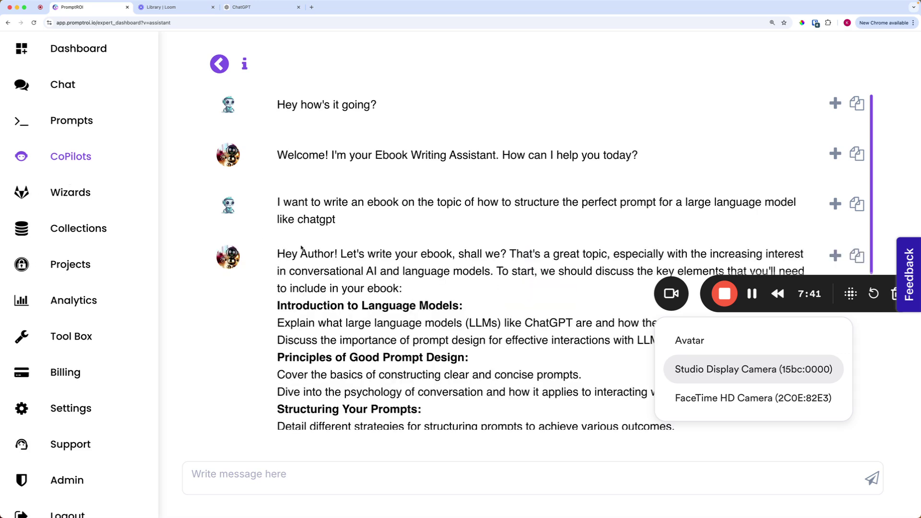
Read through the CoPilot's reply about the ebook's key elements, reloading the page to get the latest app version.
scroll(302, 248, "down", 6)
scroll(301, 246, "up", 4)
scroll(301, 247, "up", 3)
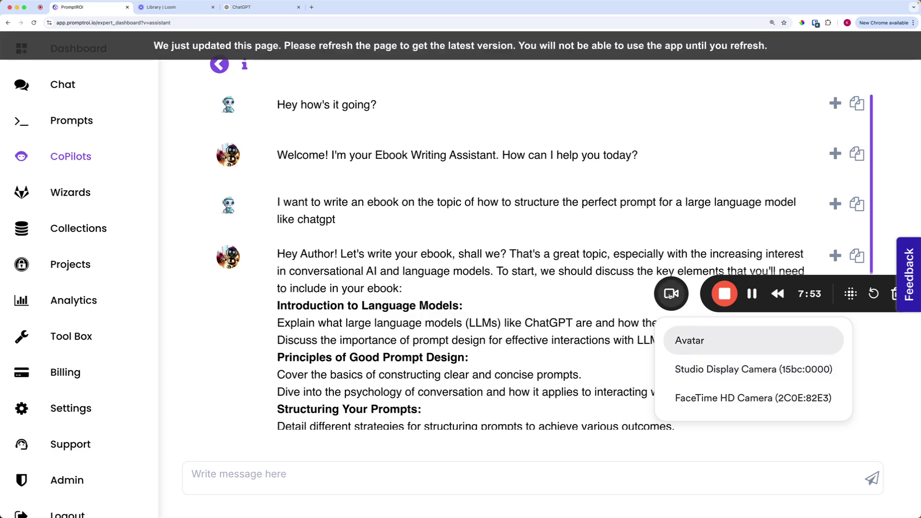
left_click_drag(671, 295, 544, 444)
left_click(33, 23)
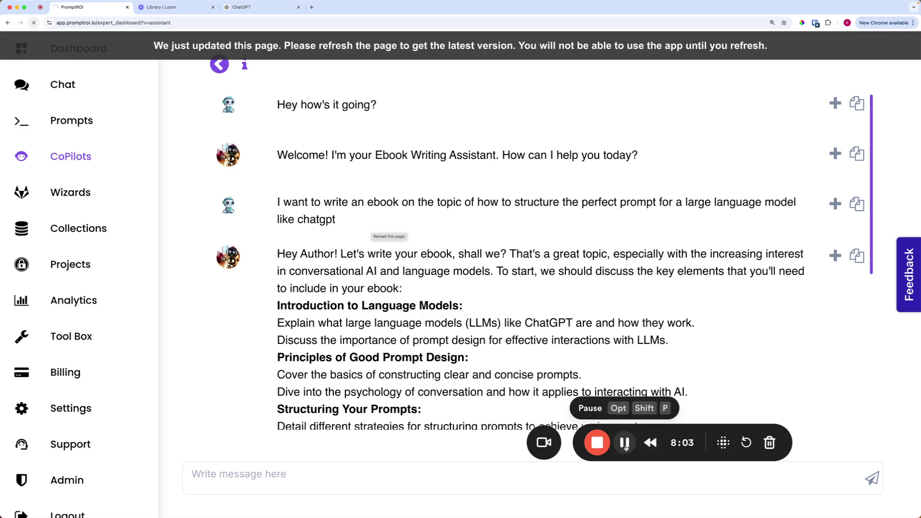
scroll(382, 202, "down", 3)
scroll(382, 202, "down", 1)
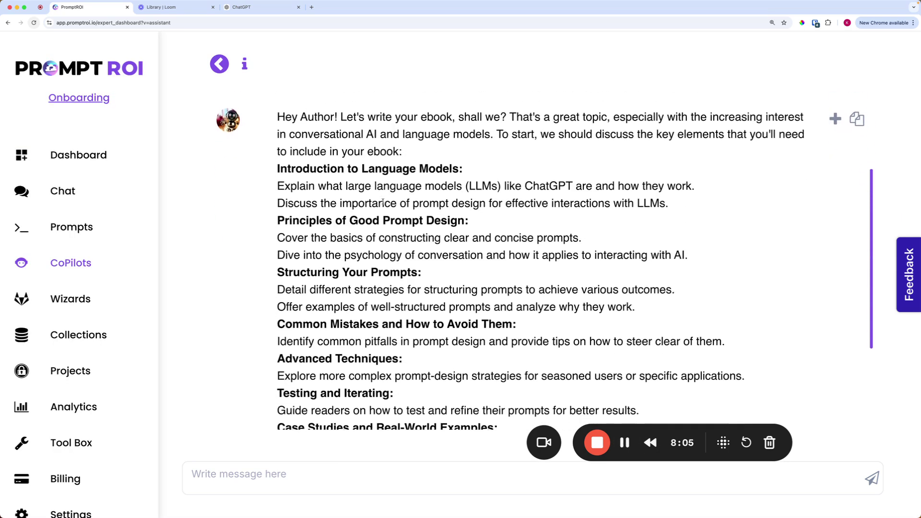
scroll(430, 187, "down", 2)
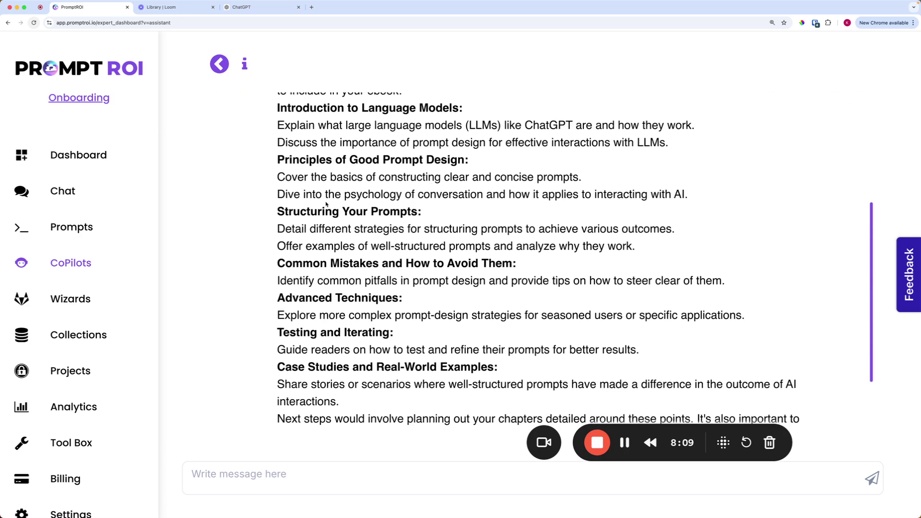
scroll(380, 240, "down", 3)
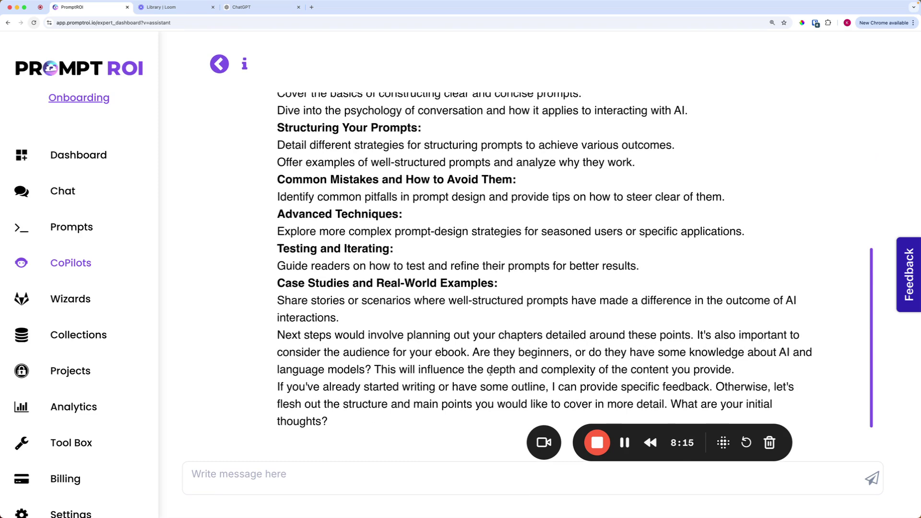
Clear the recording toolbar off the message field and send "Let's get started you guide me. Ask me what you need." to the CoPilot.
left_click_drag(542, 444, 314, 483)
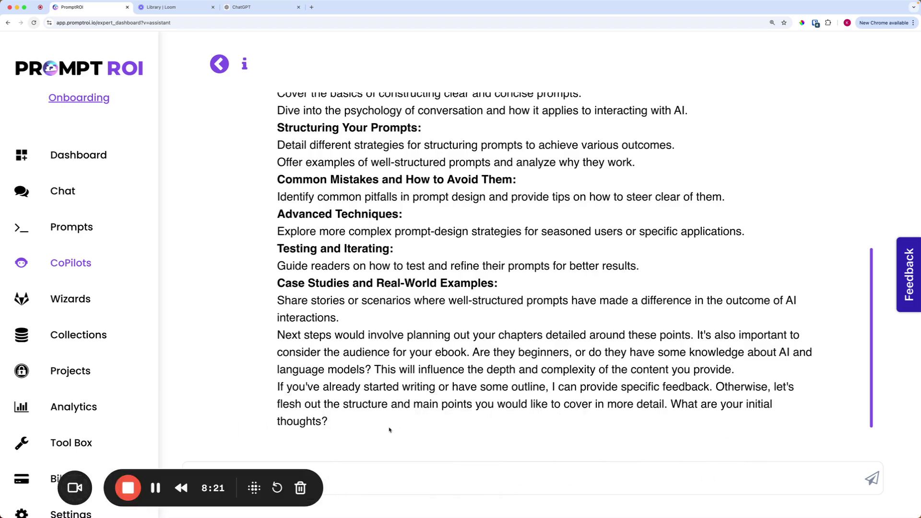
left_click(74, 487)
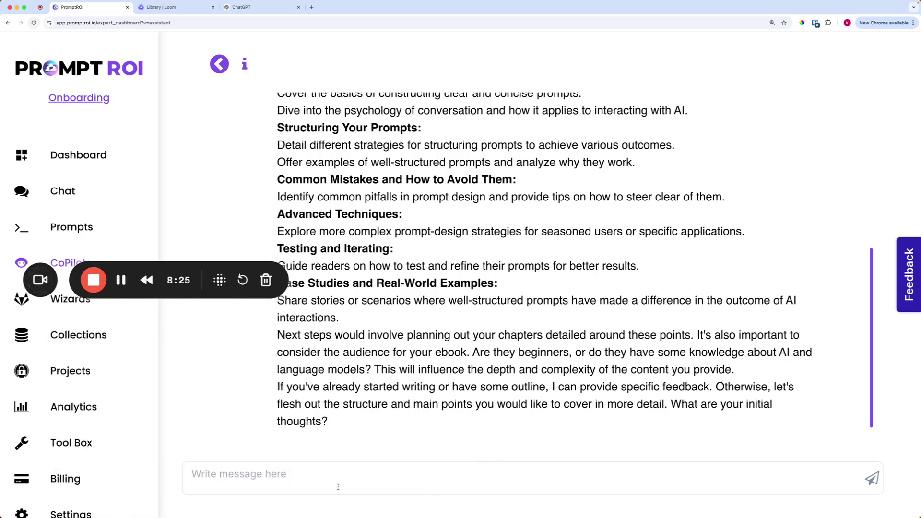
type("Let")
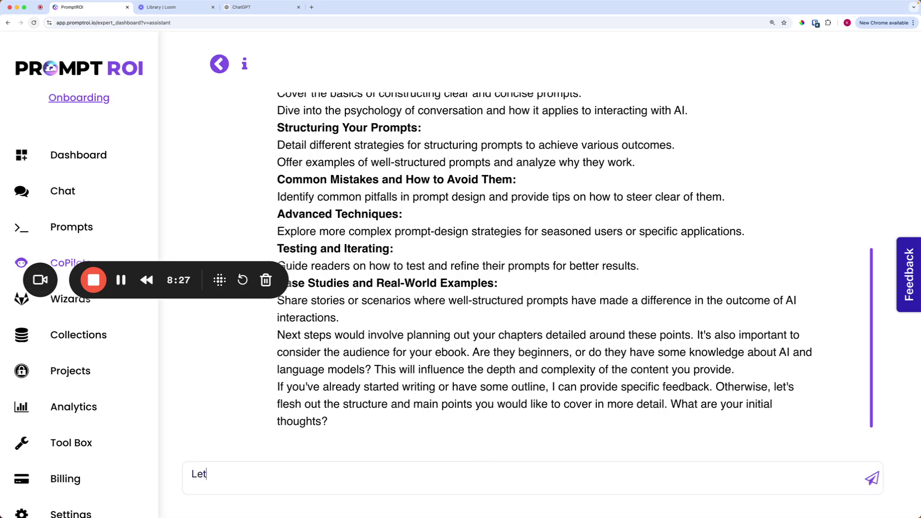
type("'s get started you gudi")
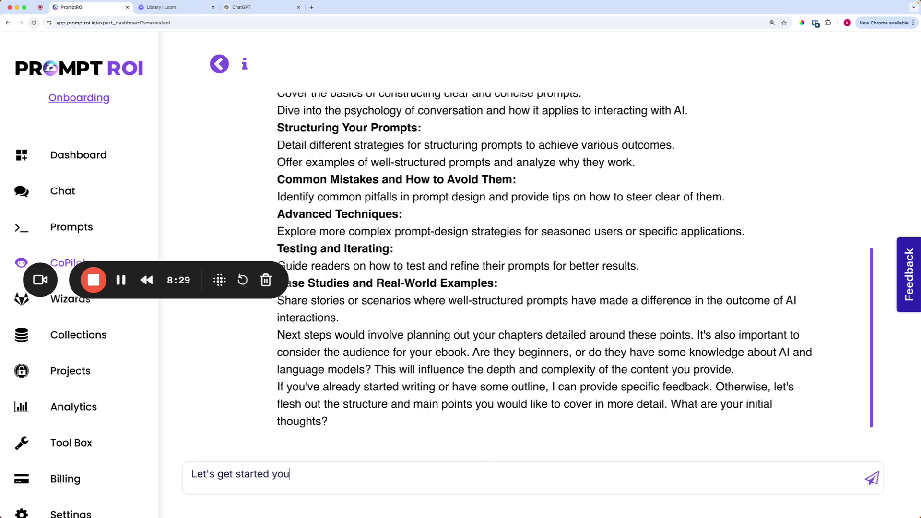
key("BackSpace")
key("BackSpace")
type("ide me. Ask me what you need.")
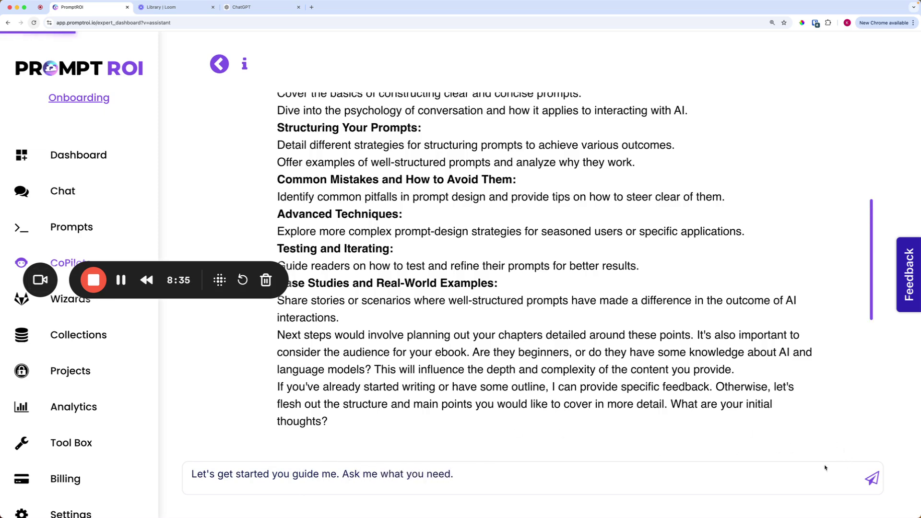
key("Return")
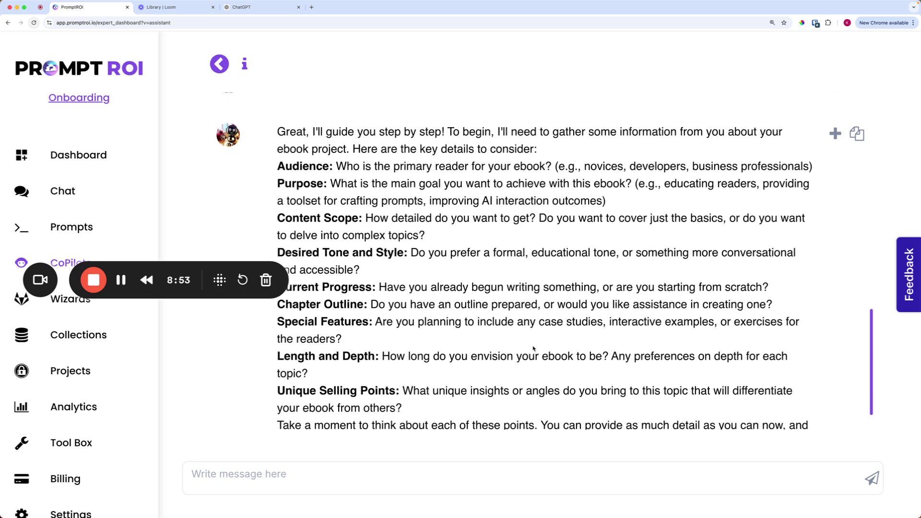
Review the CoPilot's list of key ebook details, reply "Let's go one step at a time" and look over its answer.
scroll(517, 272, "up", 1)
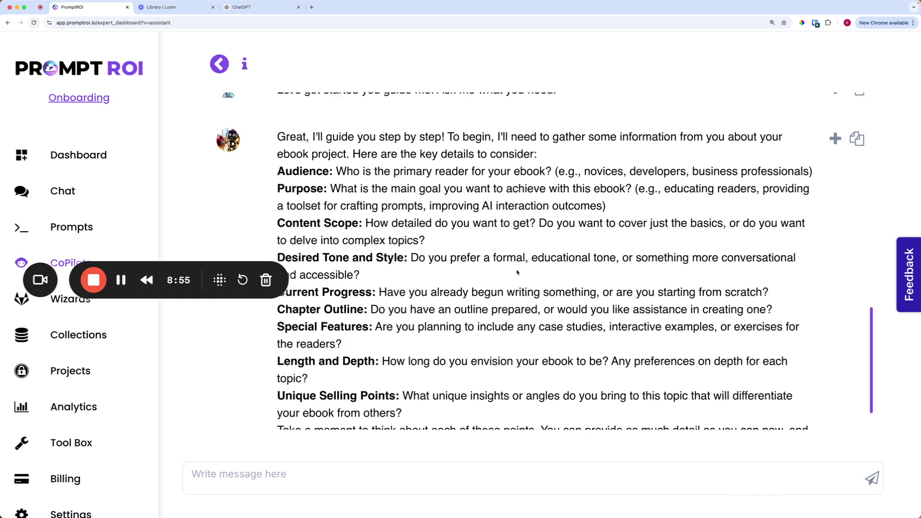
scroll(477, 183, "down", 1)
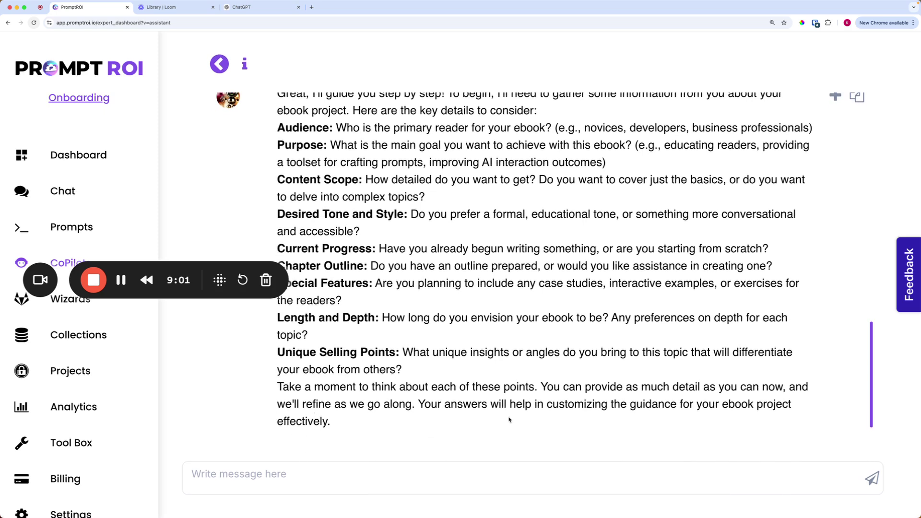
type("Let's ")
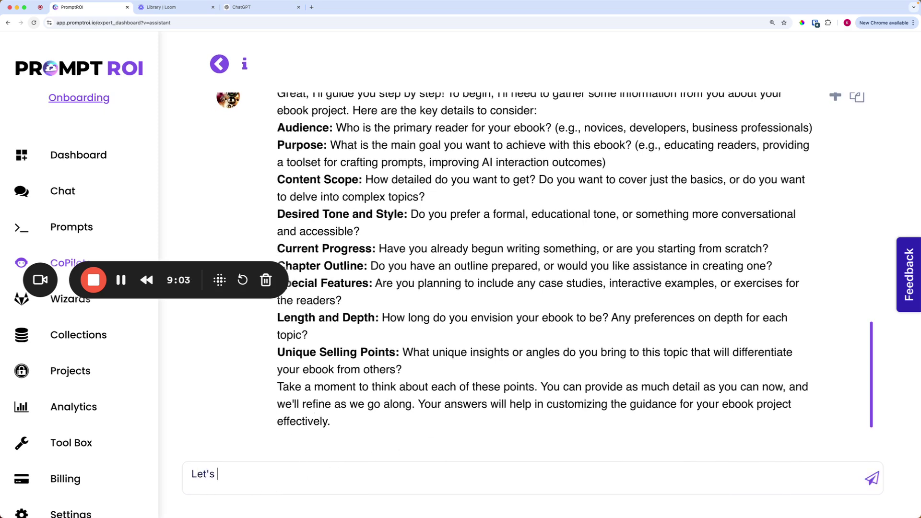
type("go one step at a time")
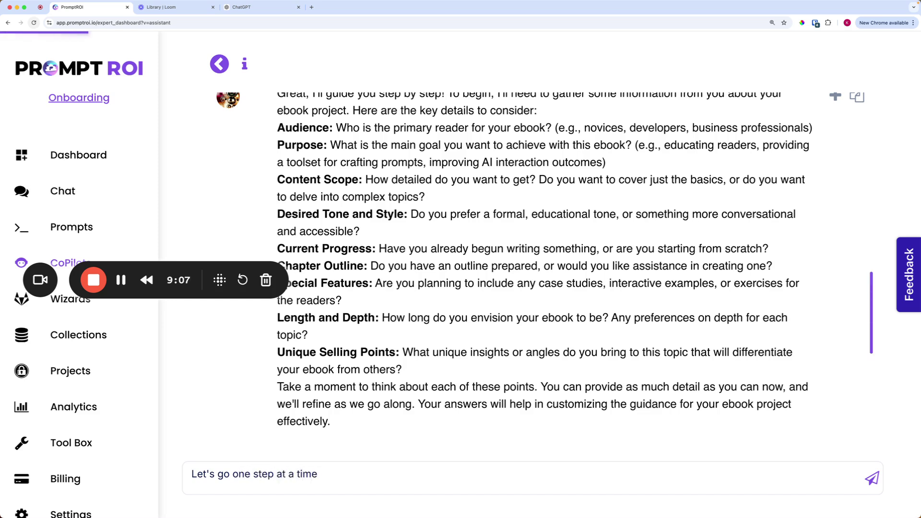
key("Return")
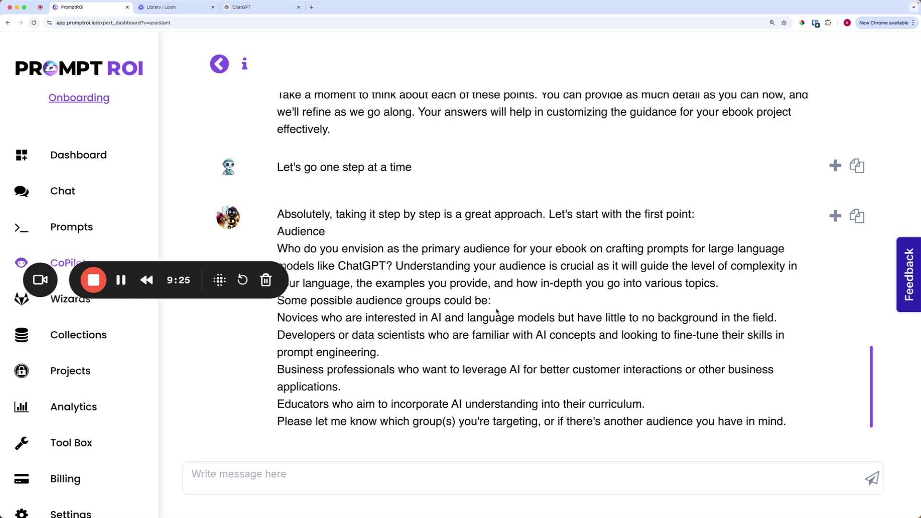
scroll(503, 306, "up", 1)
scroll(503, 306, "down", 1)
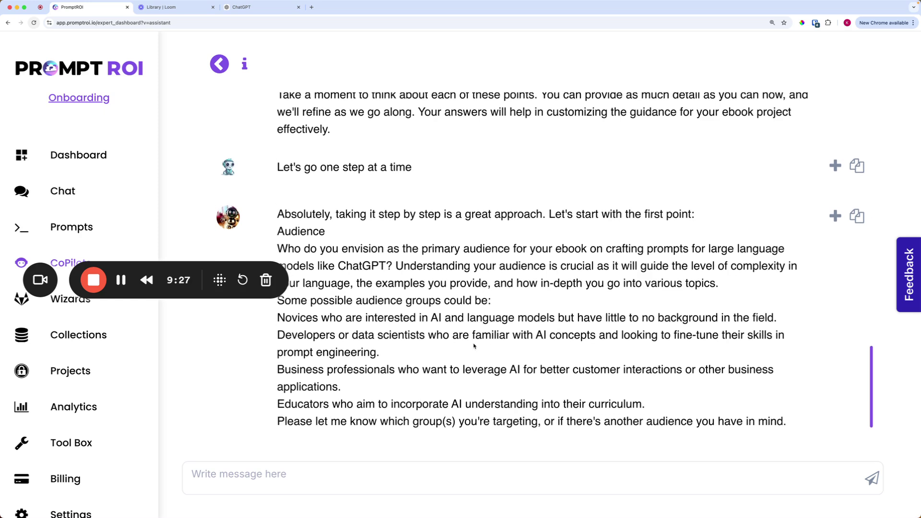